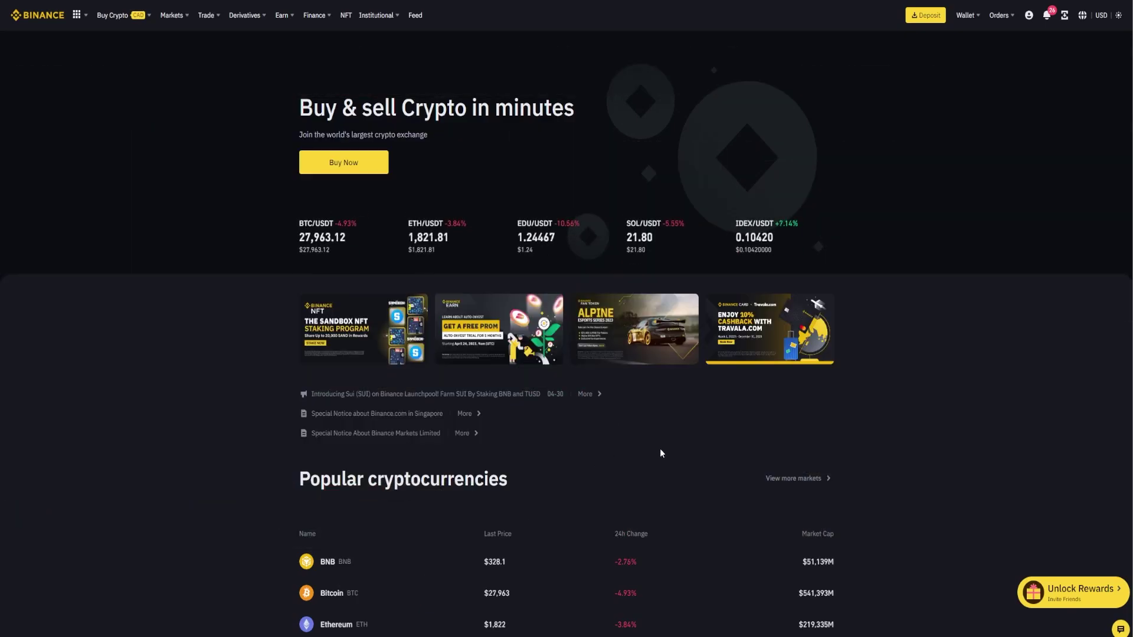
Open the Spot trading page and switch the order form to the OCO order type
mouse_move(207, 32)
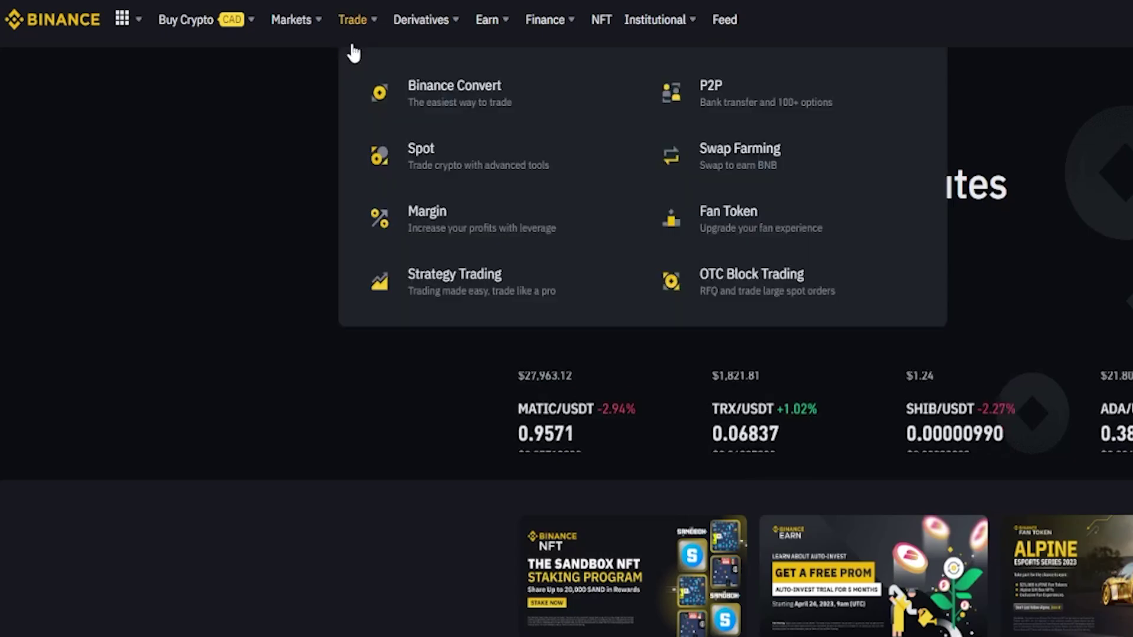
click(427, 148)
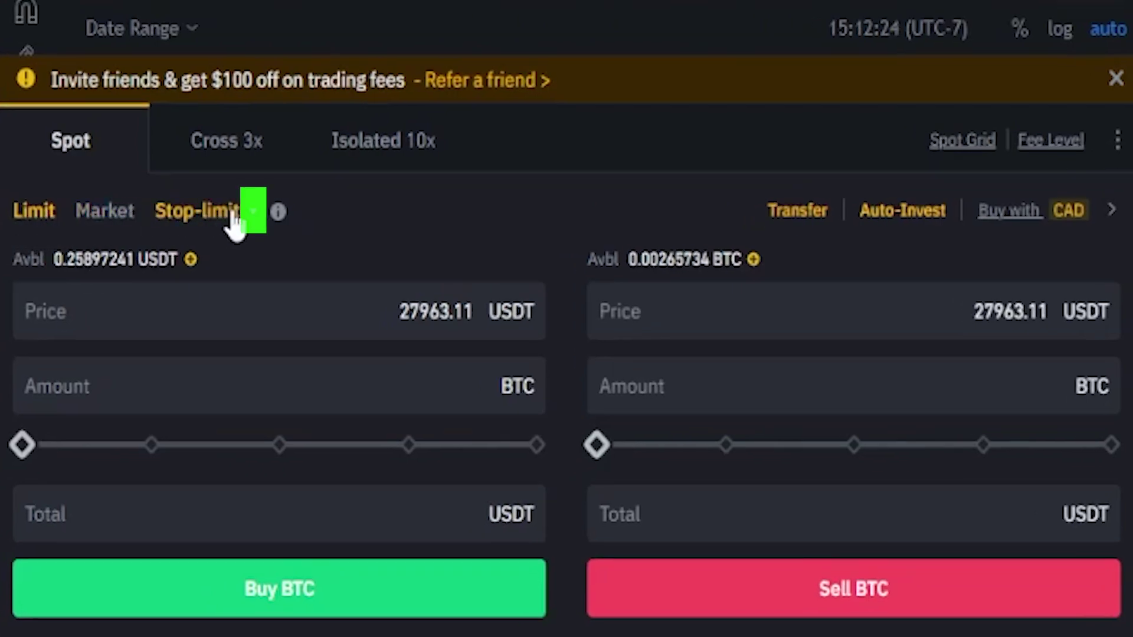
click(263, 229)
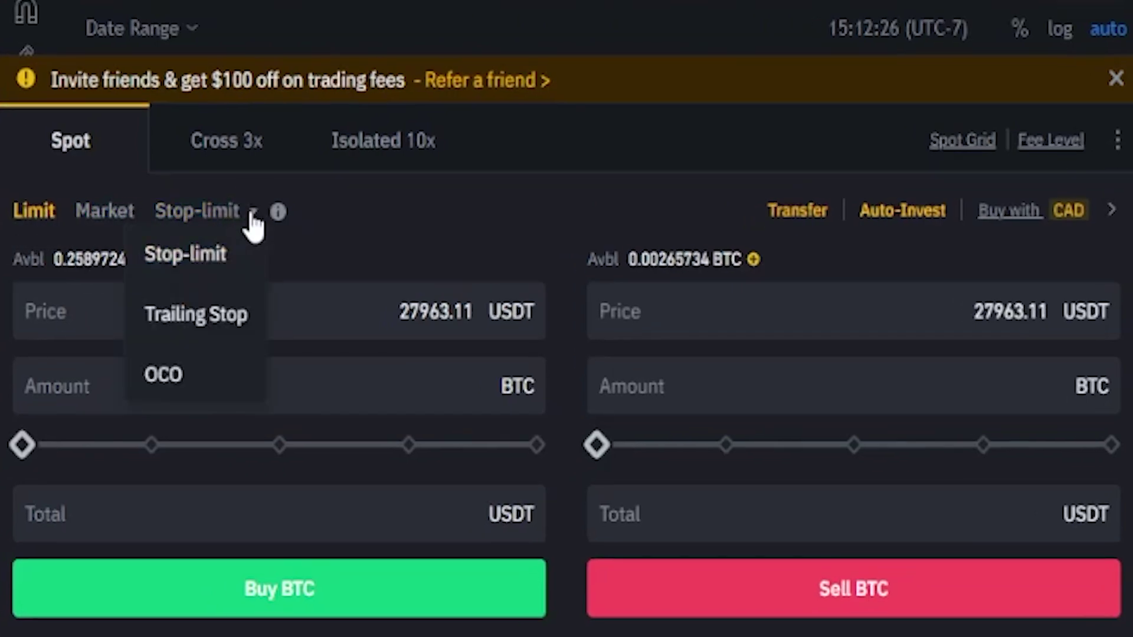
click(177, 381)
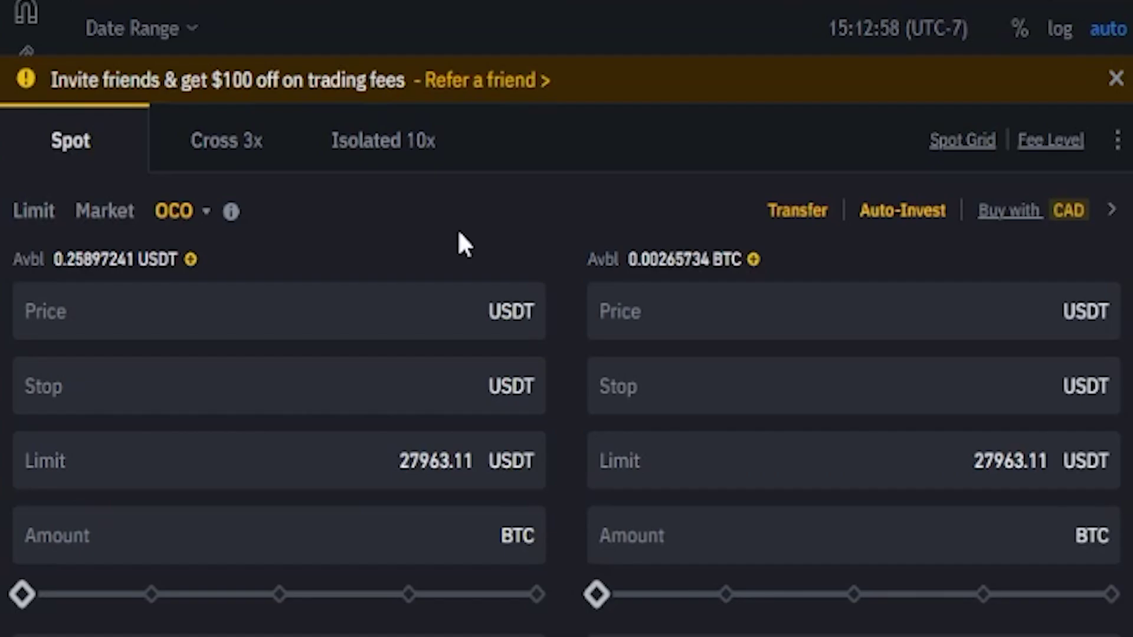
Draw a horizontal line on the BTCUSDT 4h chart across the mid-April highs at about 30,735
scroll(285, 240, up, 10)
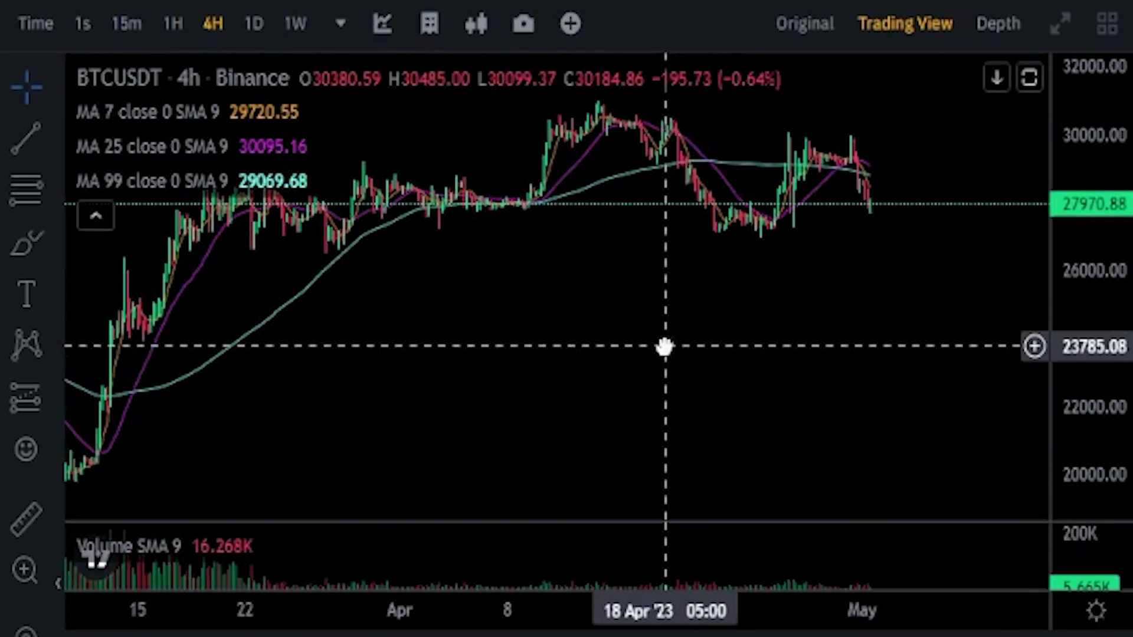
click(54, 144)
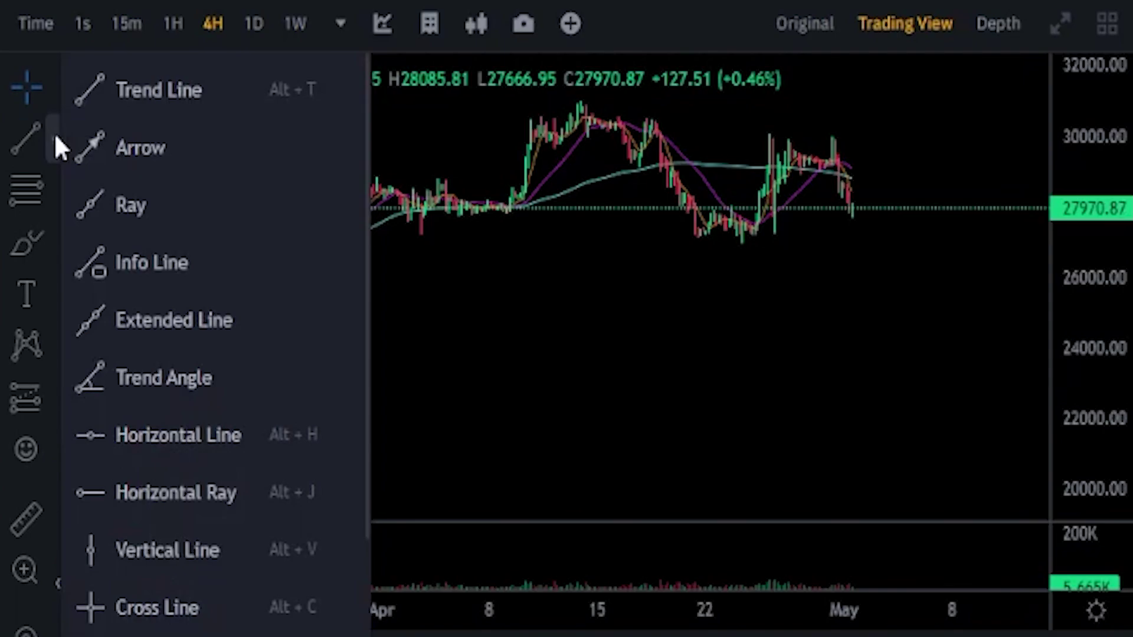
click(183, 416)
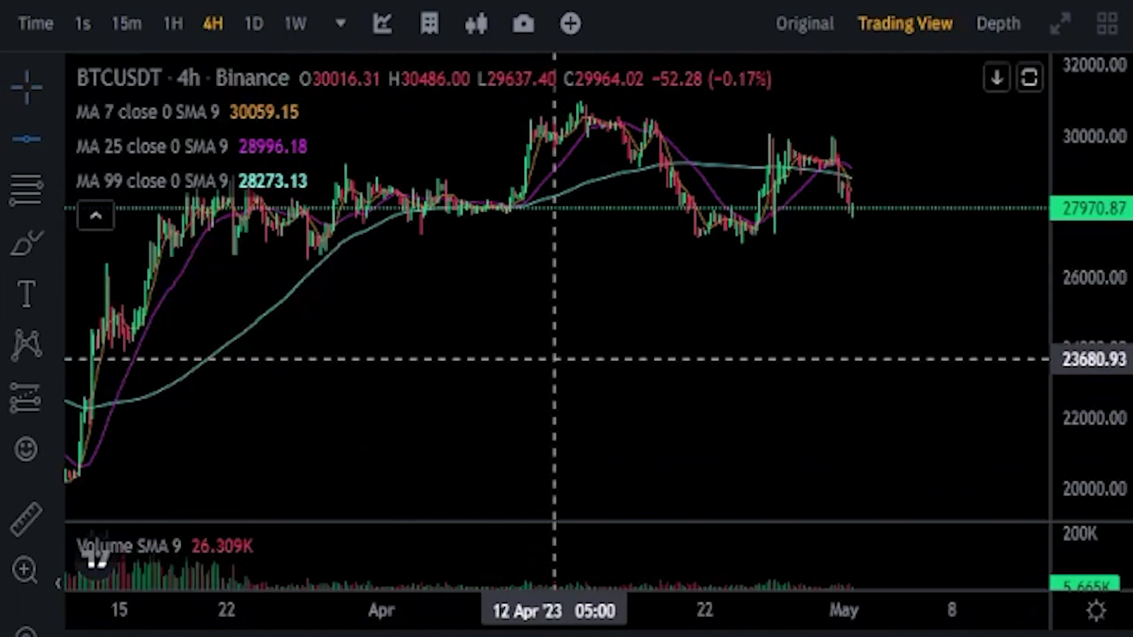
click(629, 111)
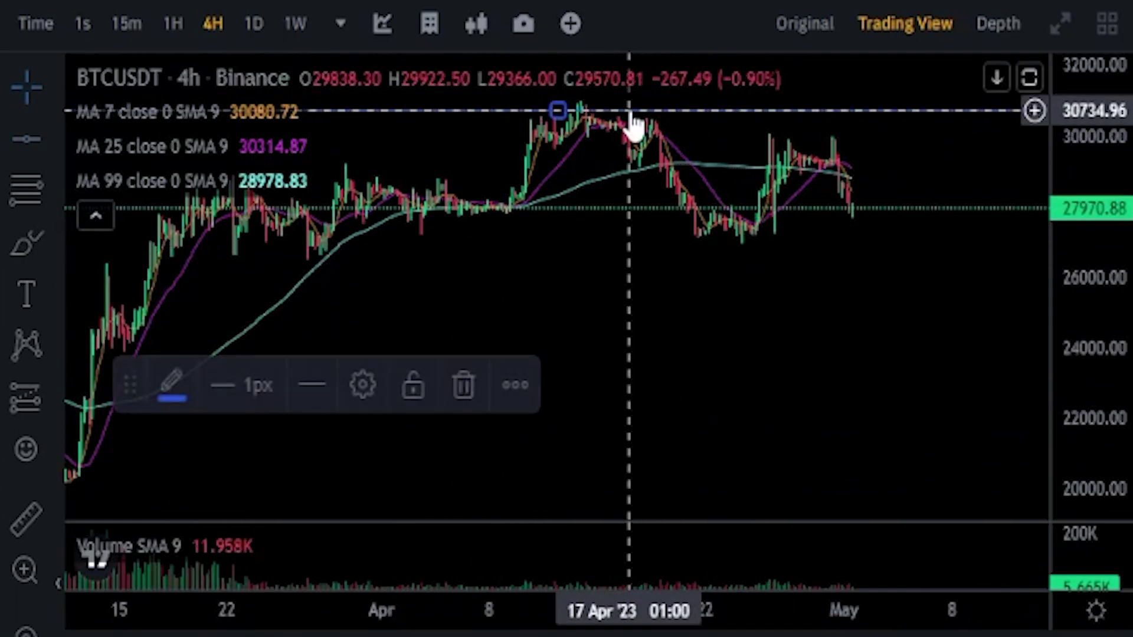
click(703, 301)
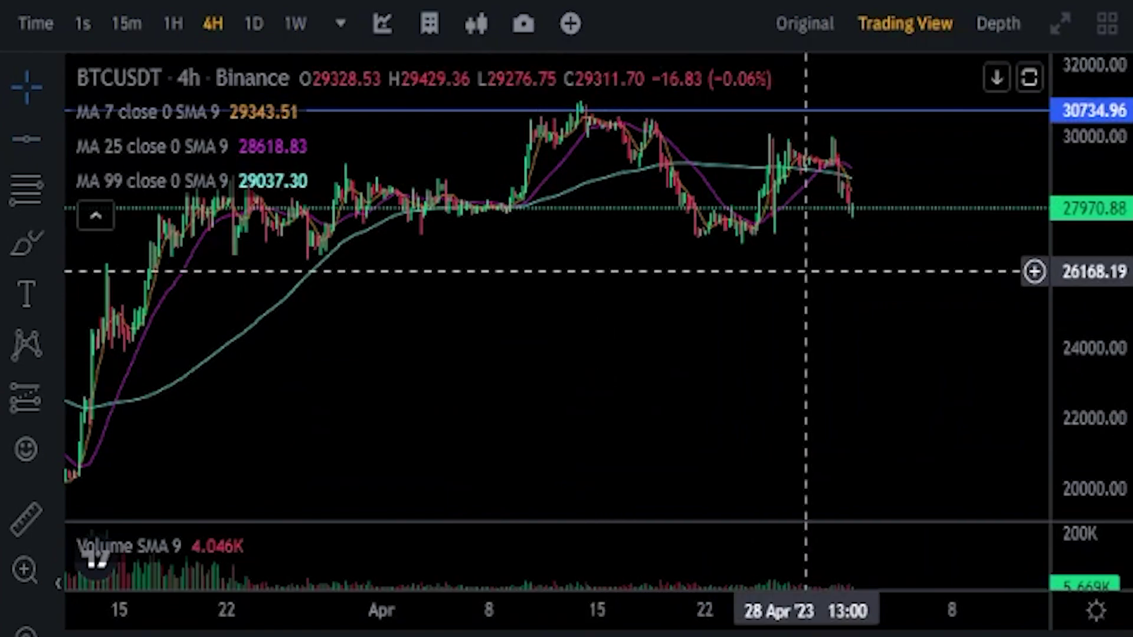
Circle the upper horizontal line ahead of the latest candles with the Brush, and undo the stroke
click(22, 245)
mouse_move(894, 98)
mouse_down()
mouse_move(860, 95)
mouse_move(842, 128)
mouse_move(919, 109)
mouse_up()
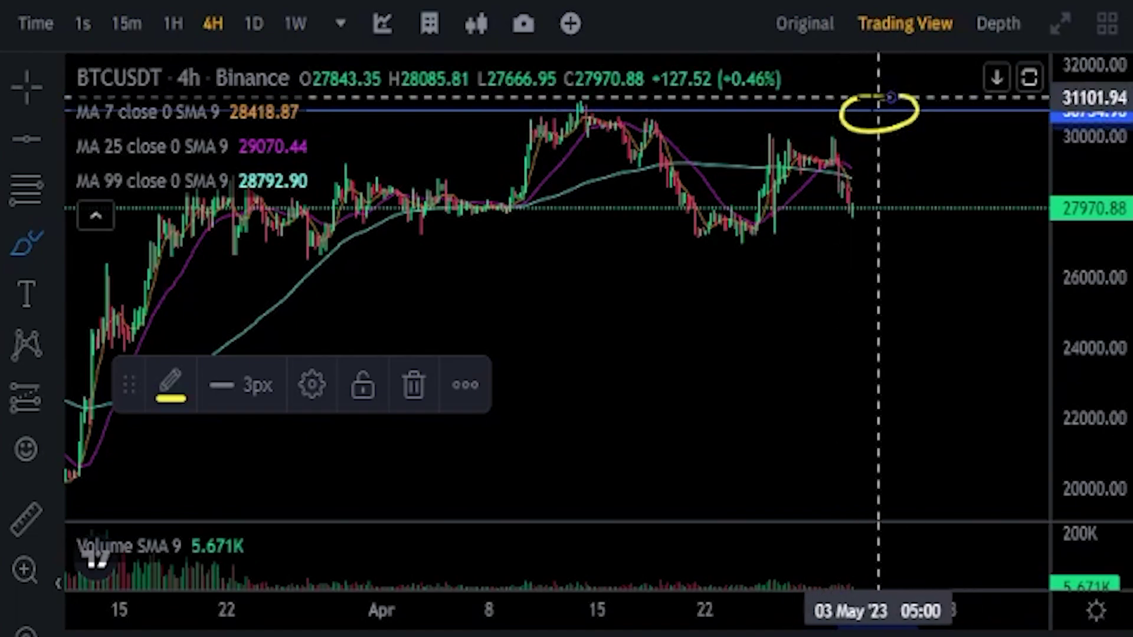
key(ctrl+z)
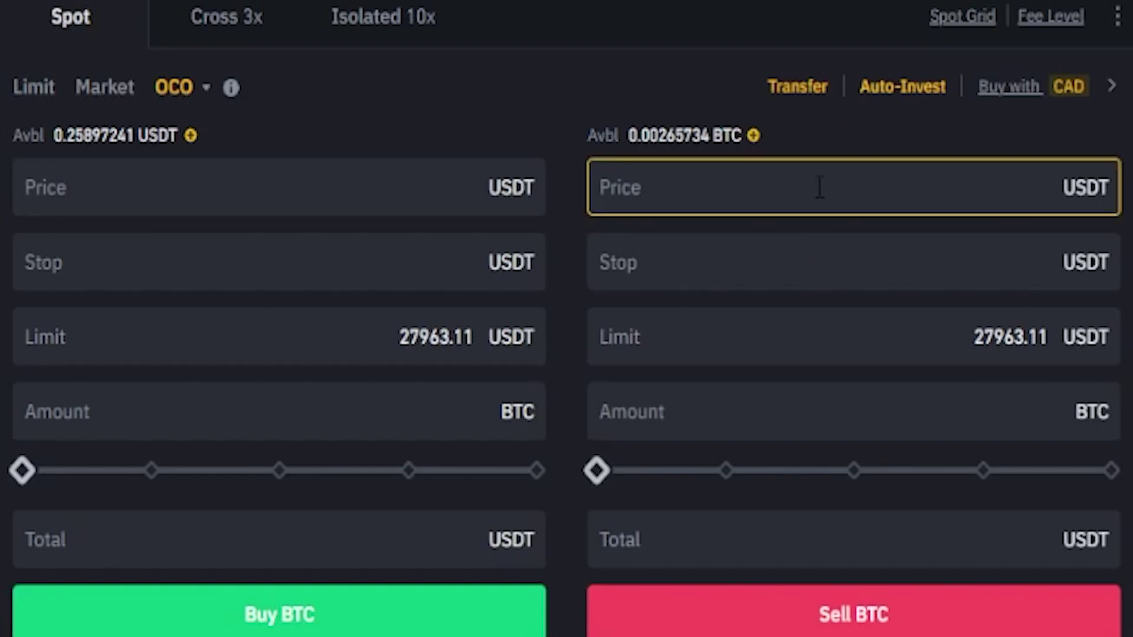
Set the price of the OCO sell order to 30734 USDT
text(30)
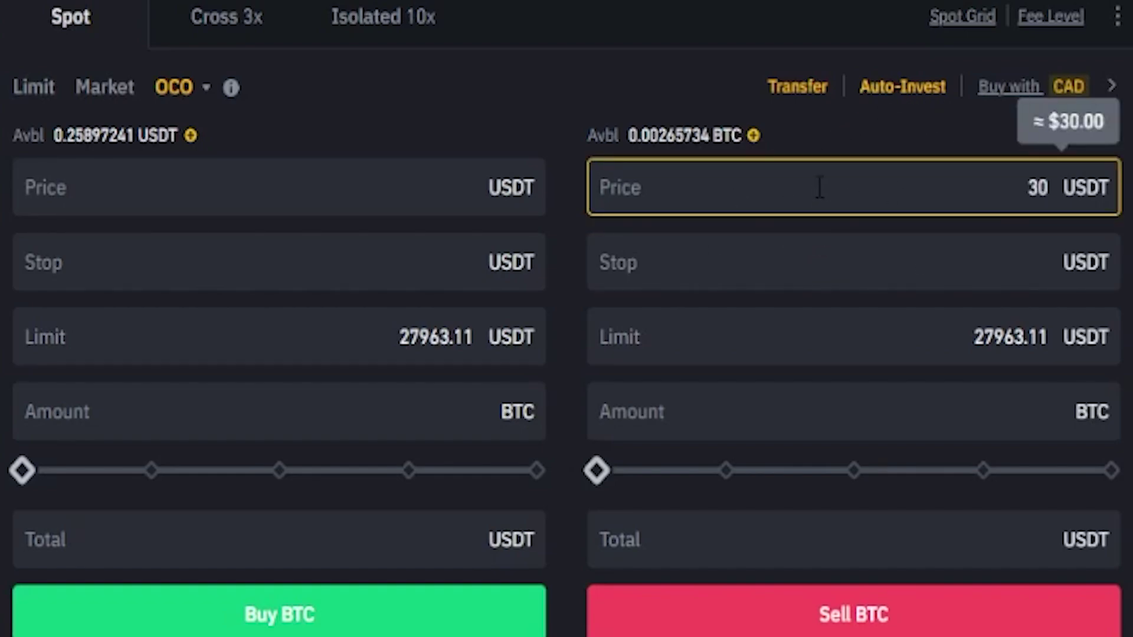
text(734)
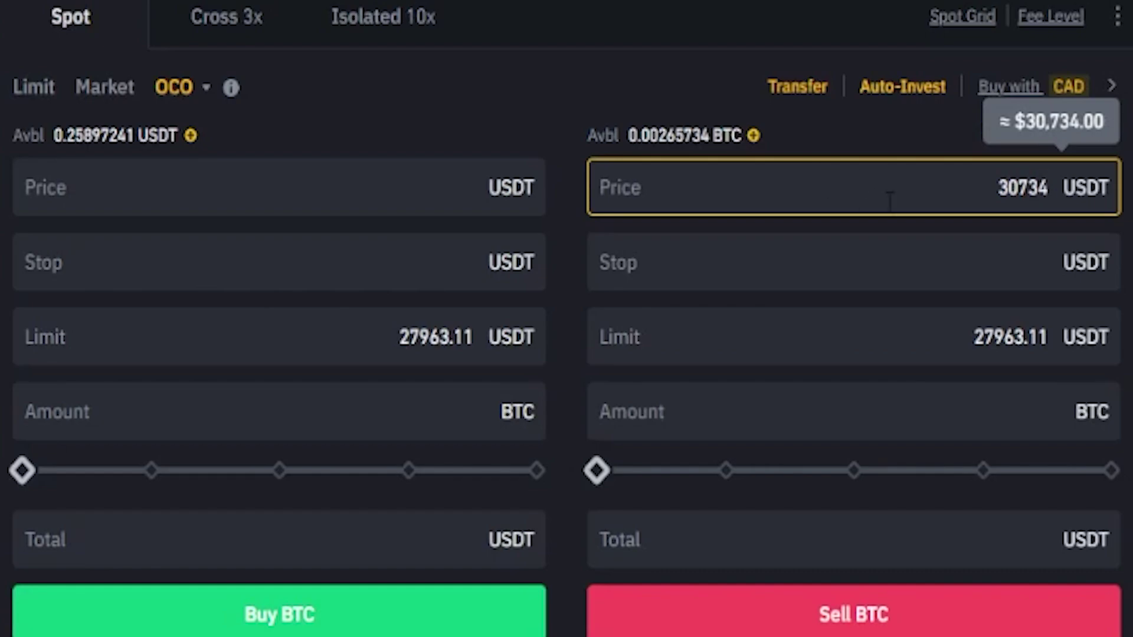
drag(997, 188, 1048, 187)
click(994, 187)
Draw a second horizontal line on the chart below the late-March lows at about 26,413
click(794, 269)
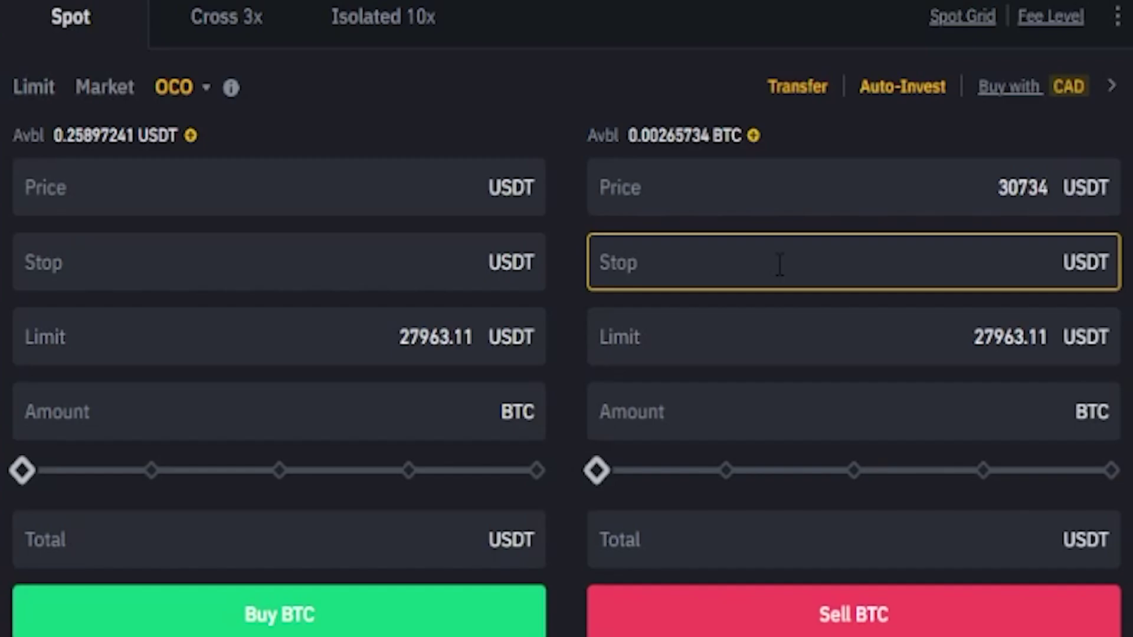
scroll(715, 132, up, 10)
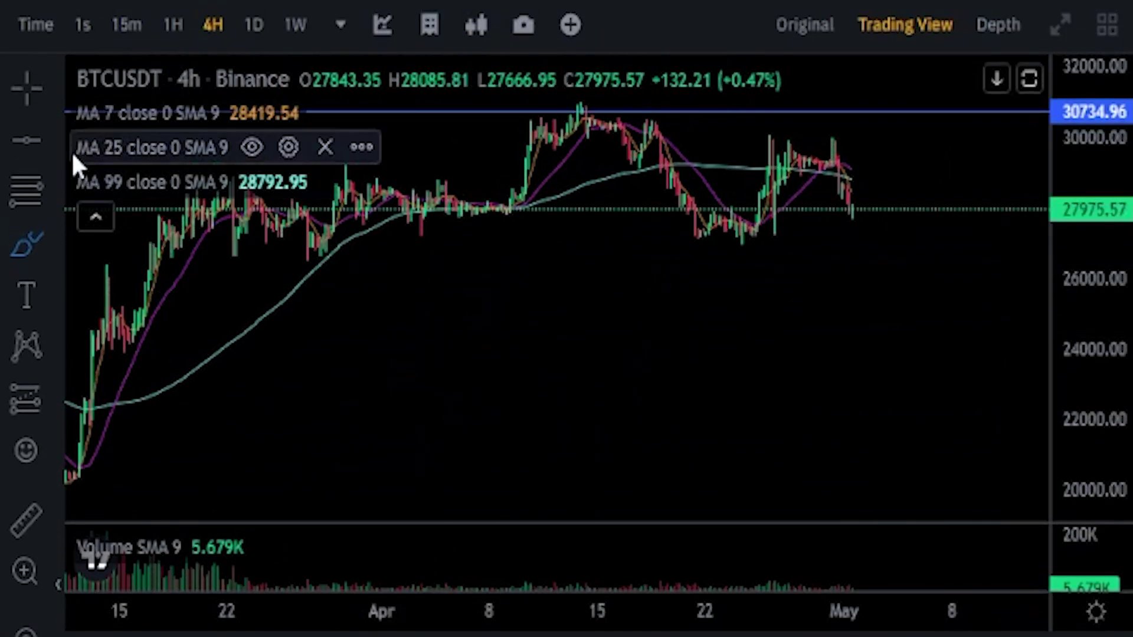
click(24, 139)
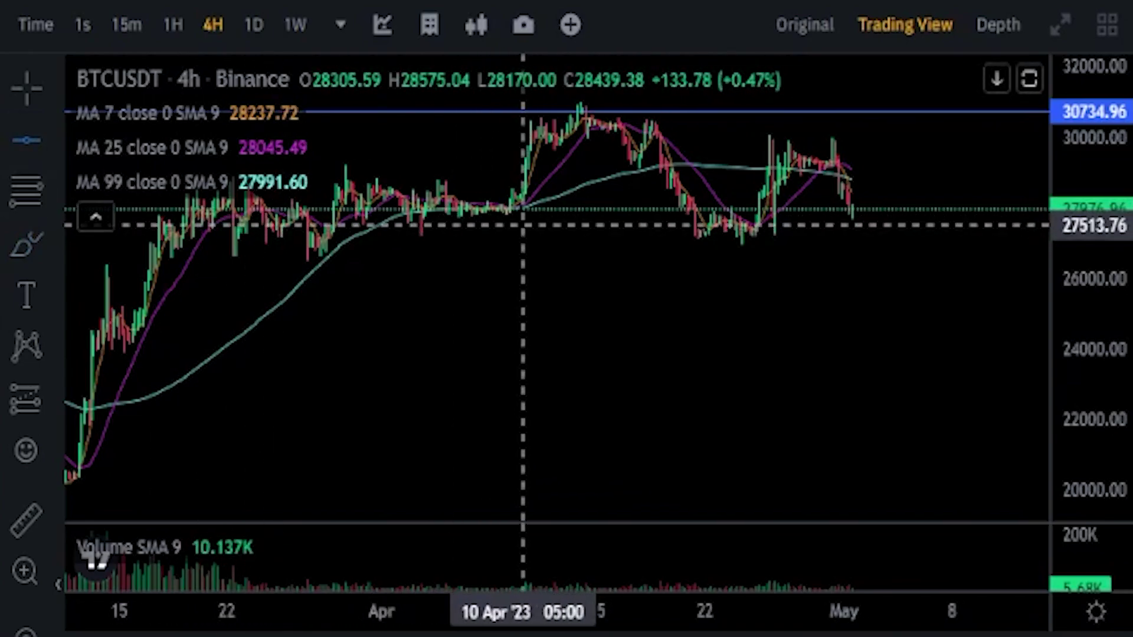
click(328, 264)
right_click(413, 298)
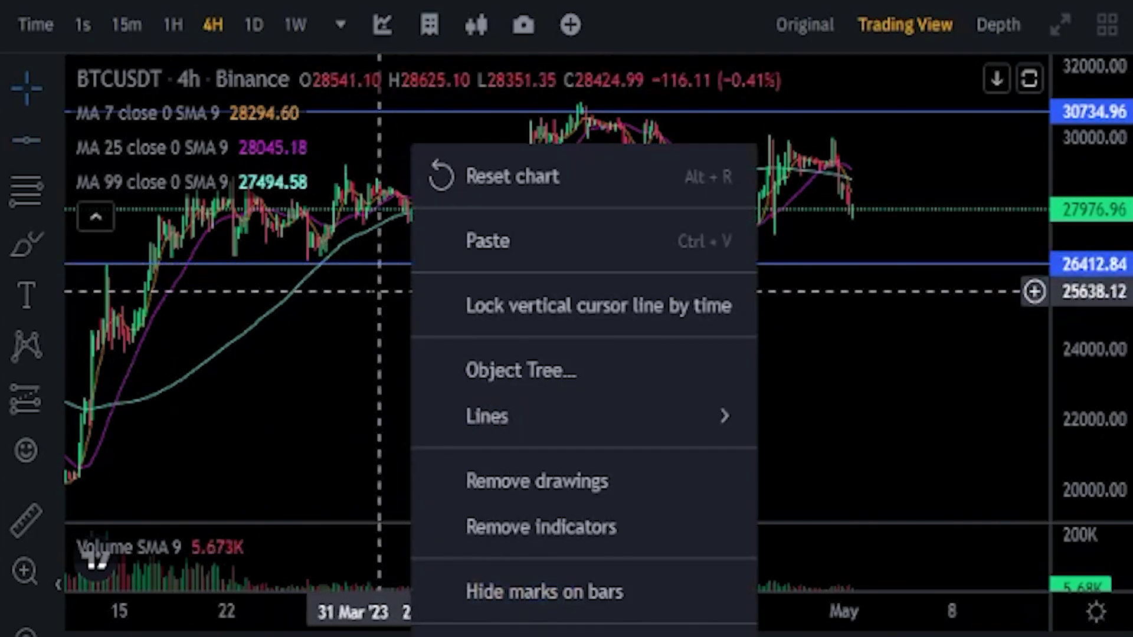
key(Escape)
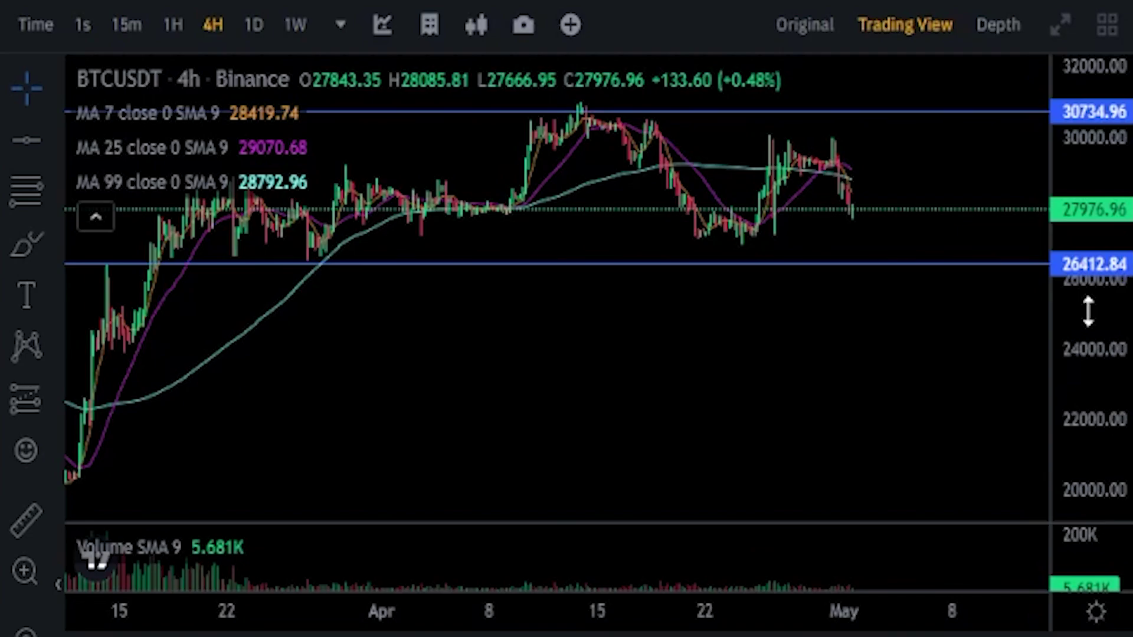
Set the stop price of the OCO sell order to 26412 USDT and clear its limit value
scroll(1088, 312, down, 12)
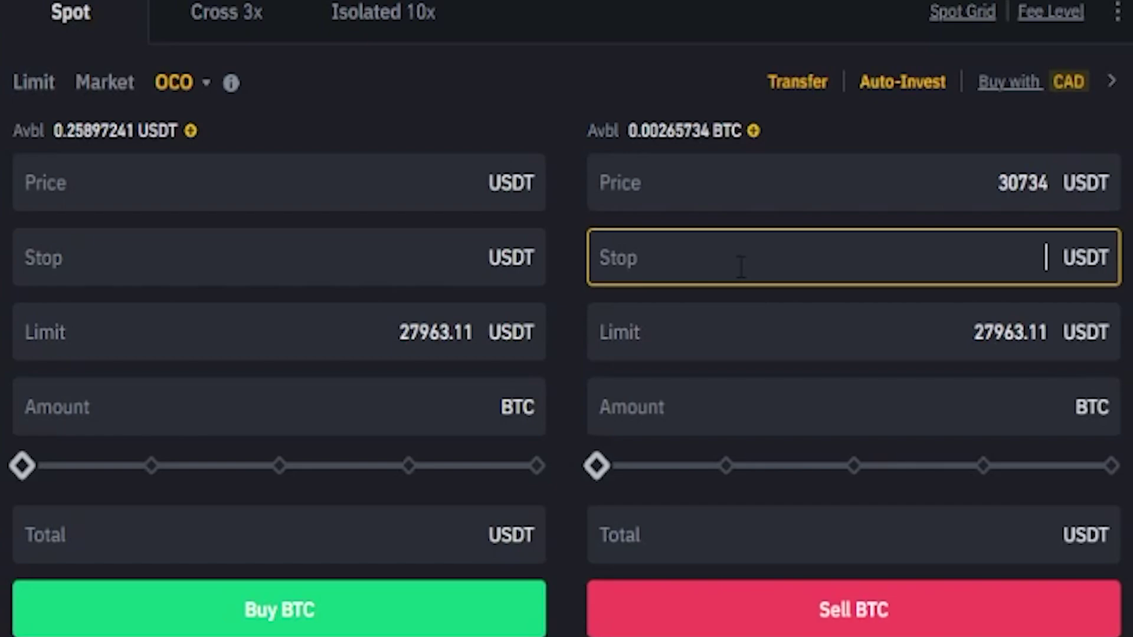
text(26412)
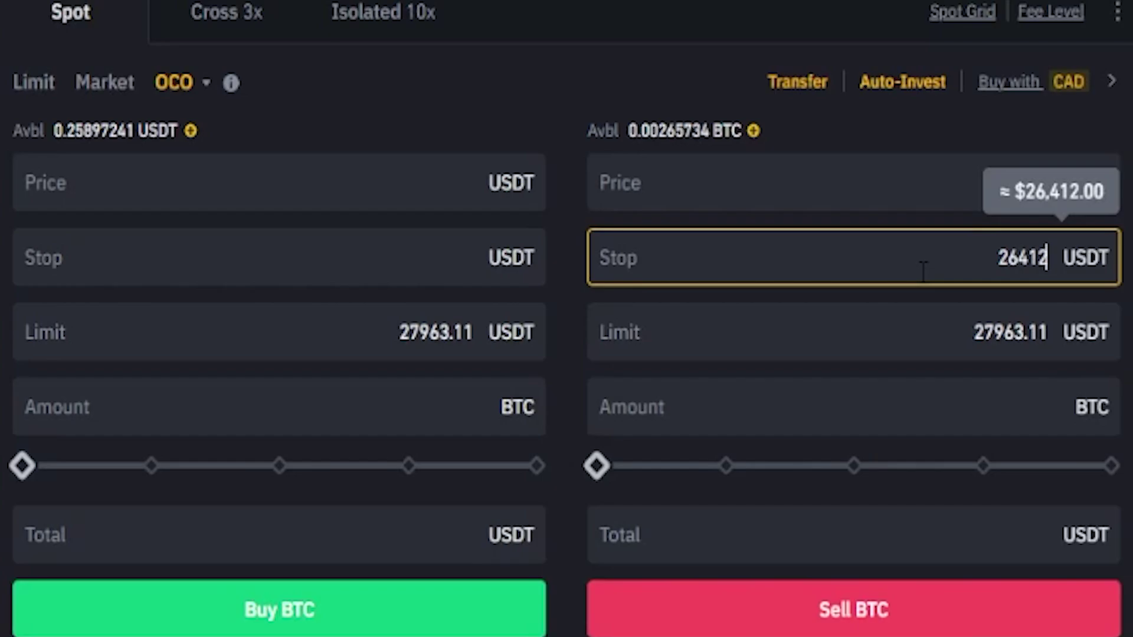
click(1115, 413)
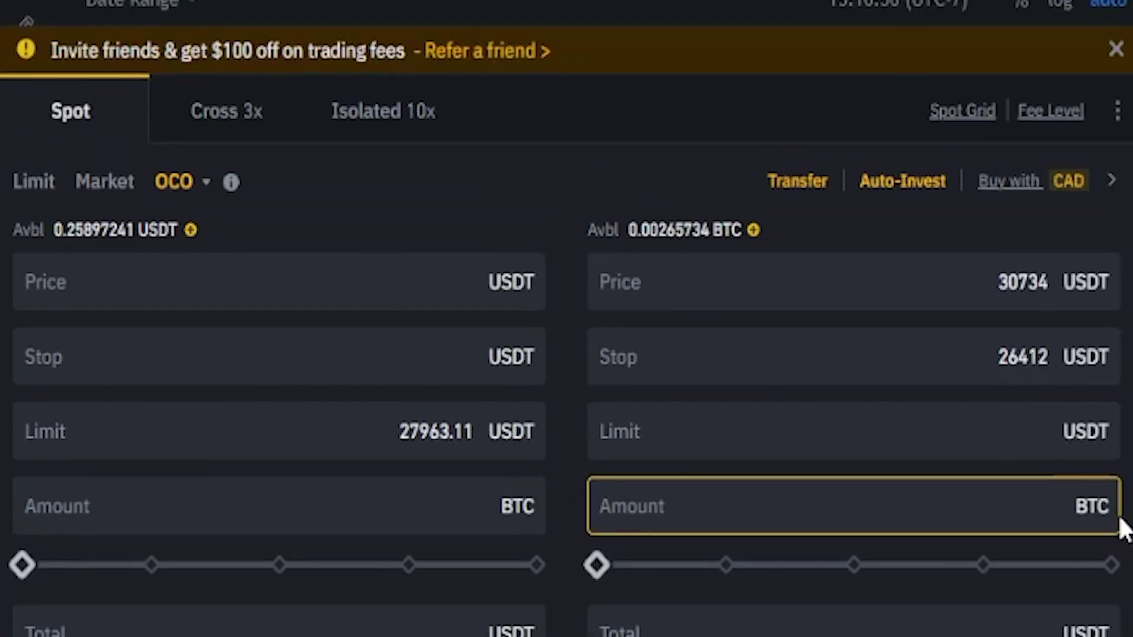
Draw a third horizontal line on the chart just below the stop level at about 25,975
scroll(456, 364, up, 5)
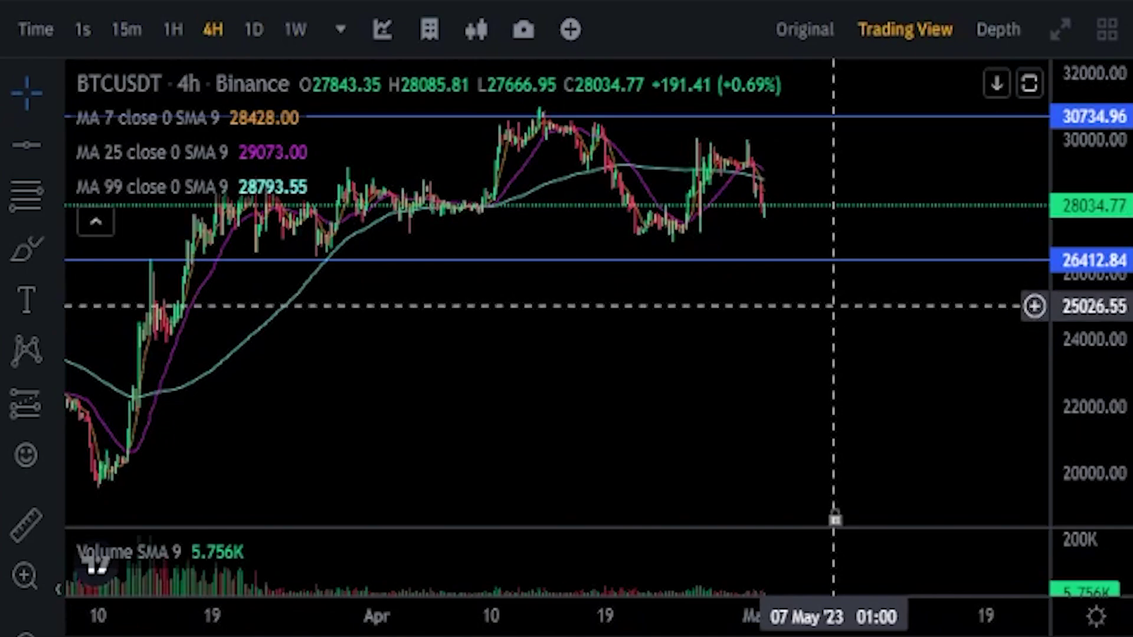
drag(456, 364, 907, 357)
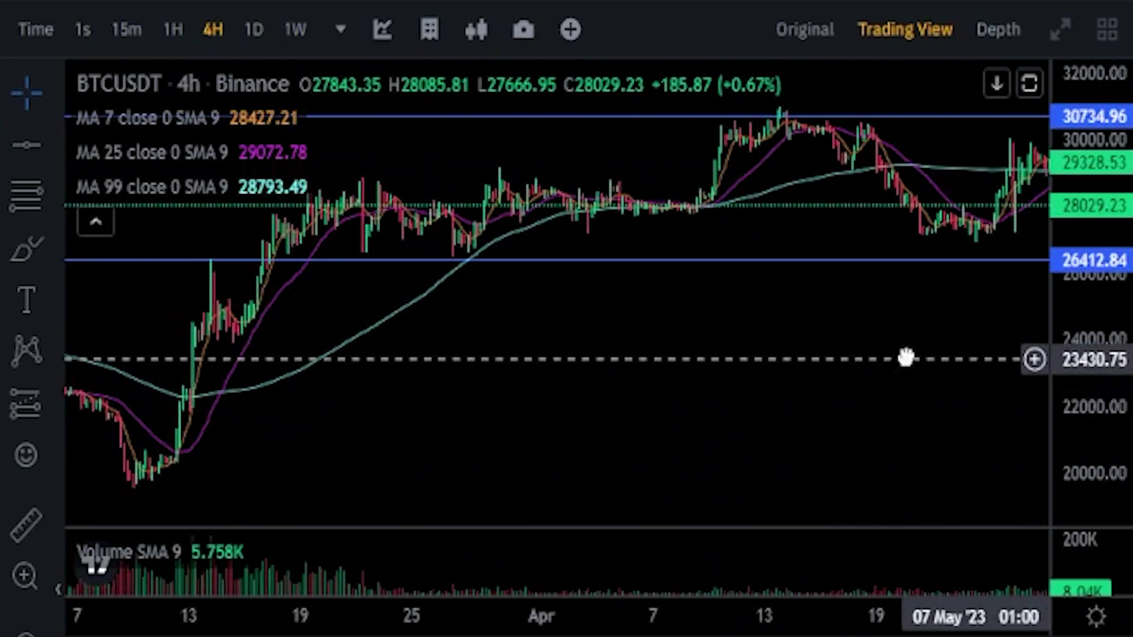
click(26, 145)
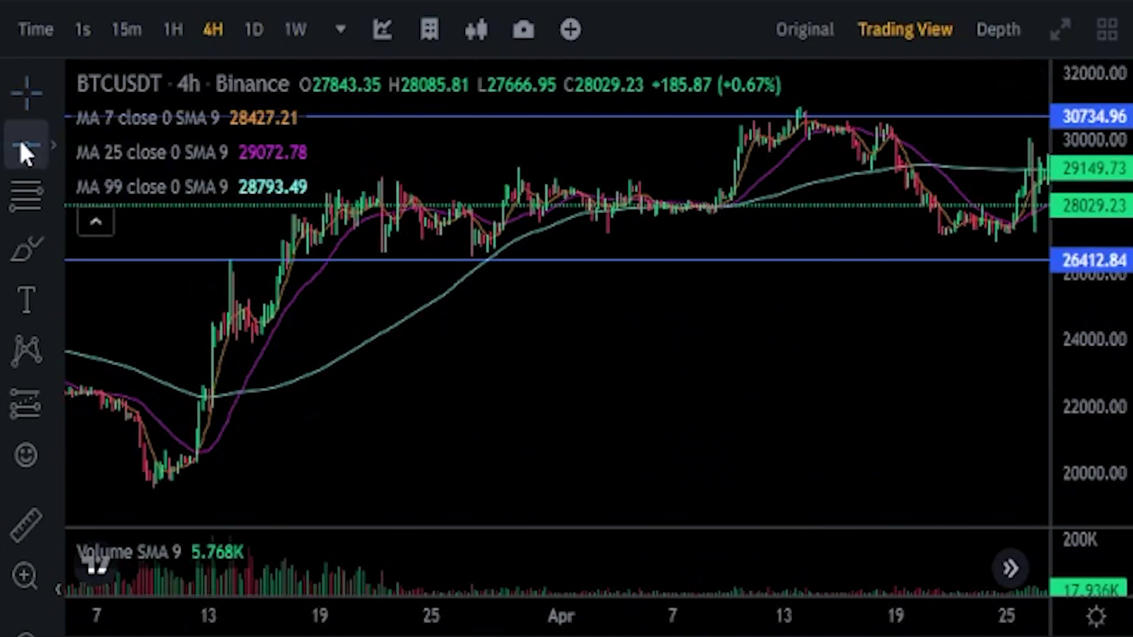
click(354, 260)
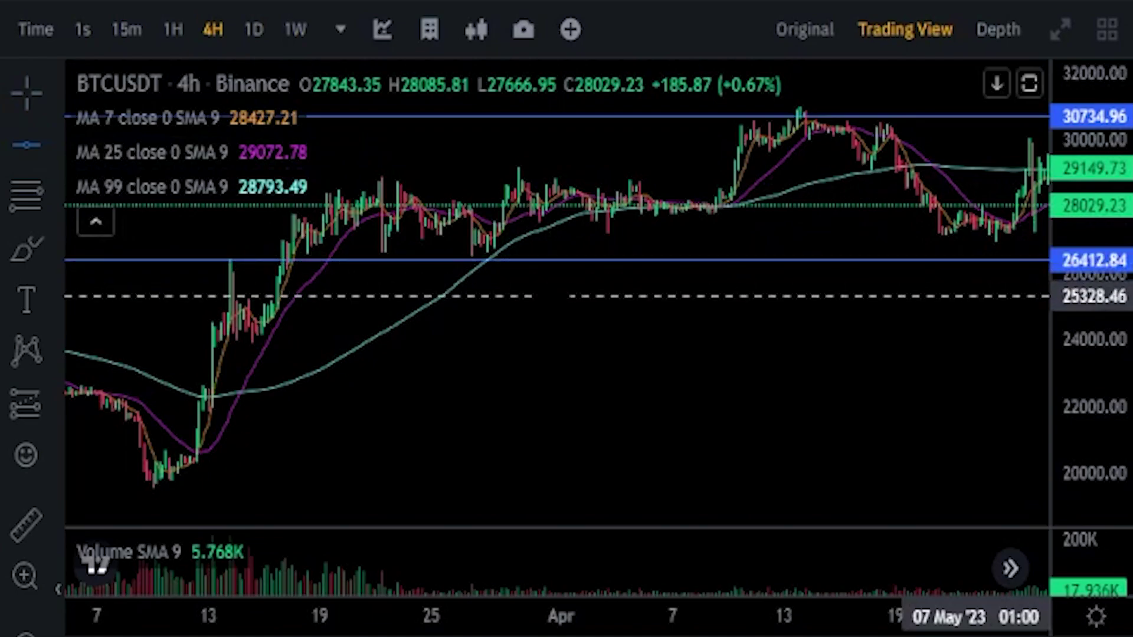
click(624, 274)
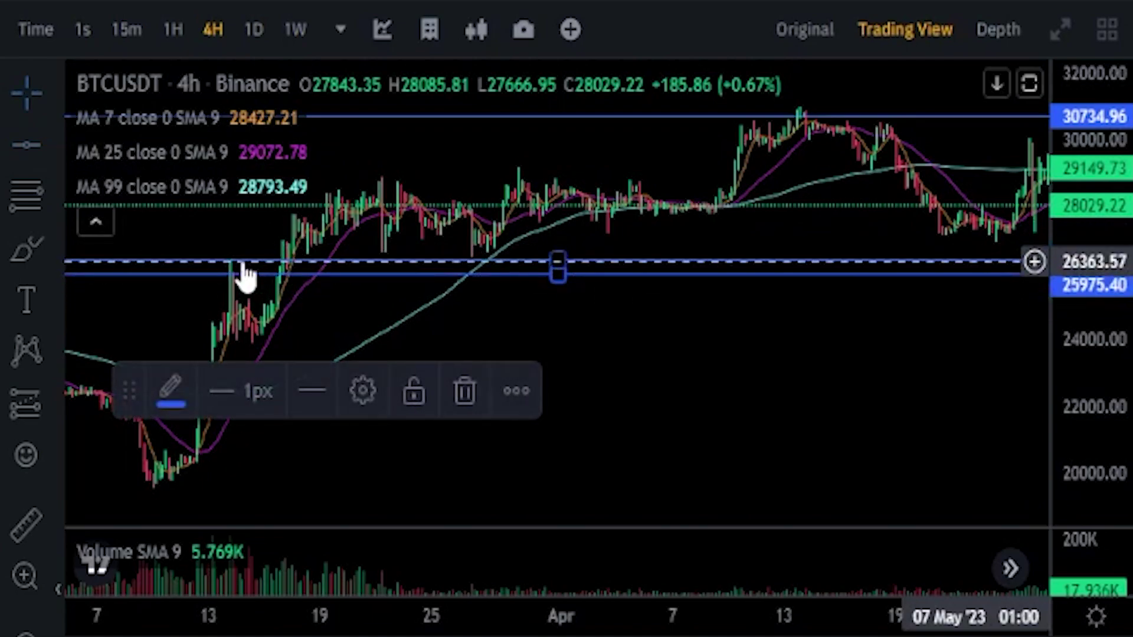
click(700, 378)
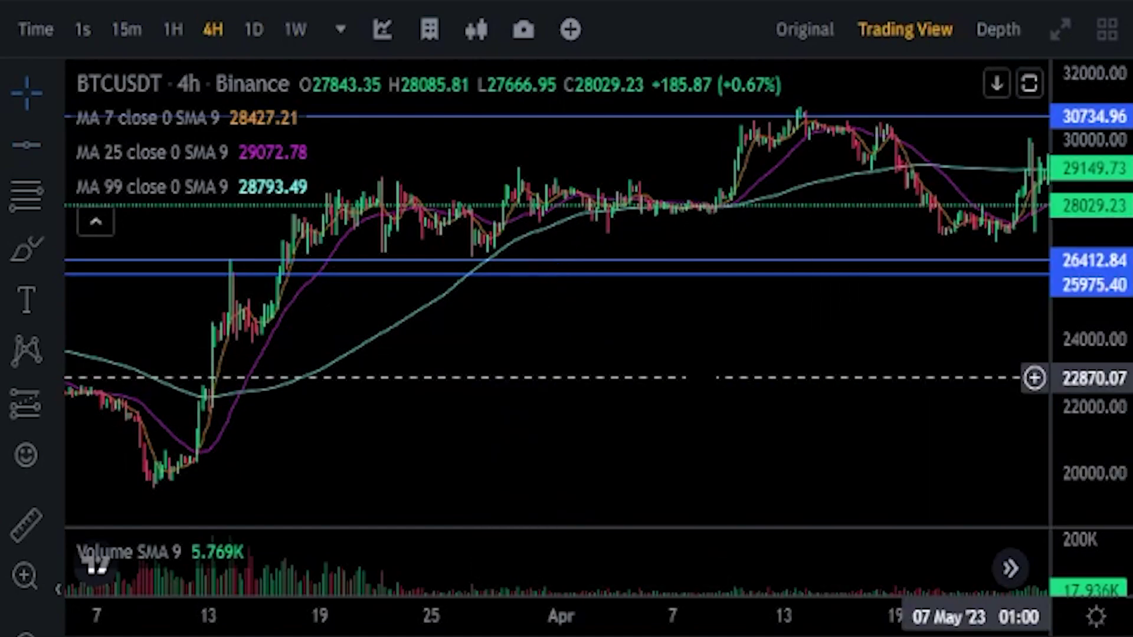
drag(915, 346, 627, 354)
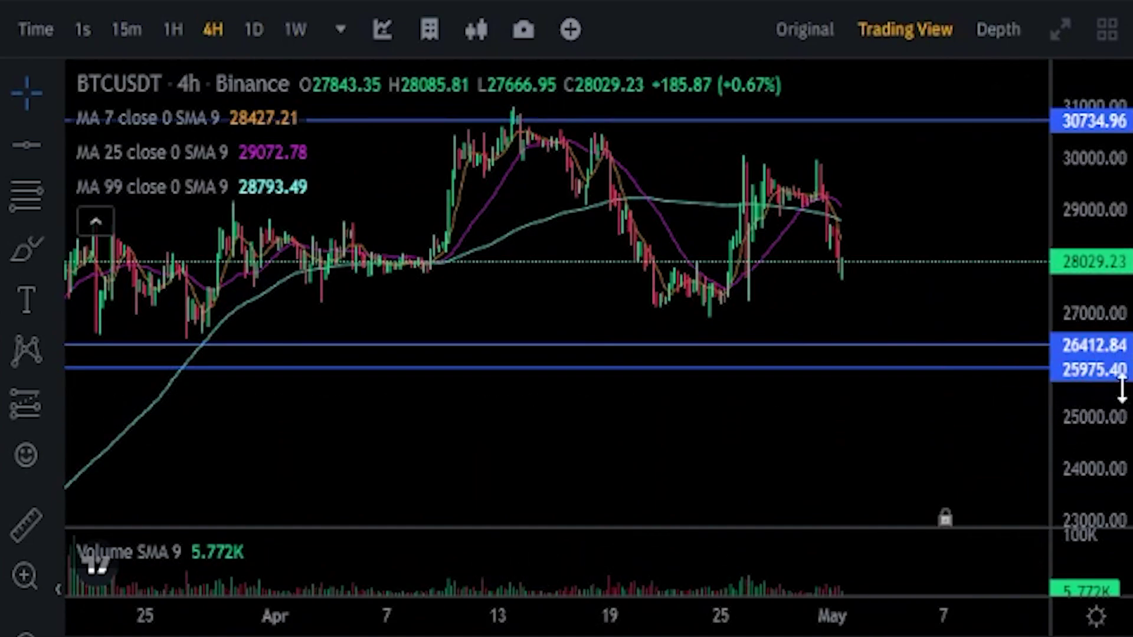
Set the limit price of the OCO sell order to 25975 USDT
scroll(944, 463, down, 12)
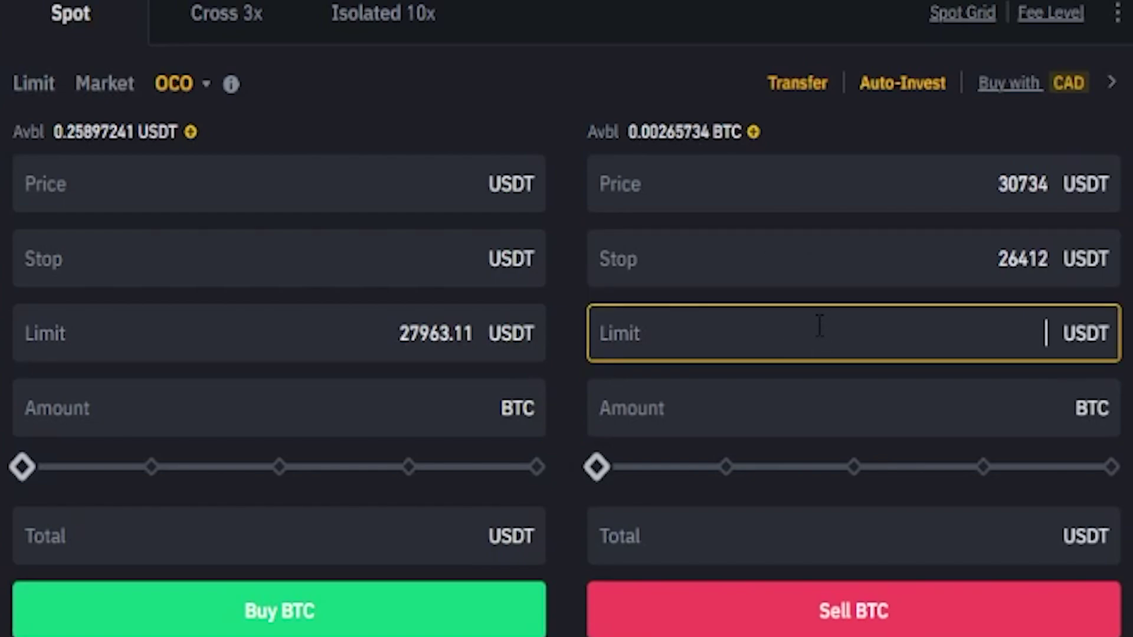
text(259)
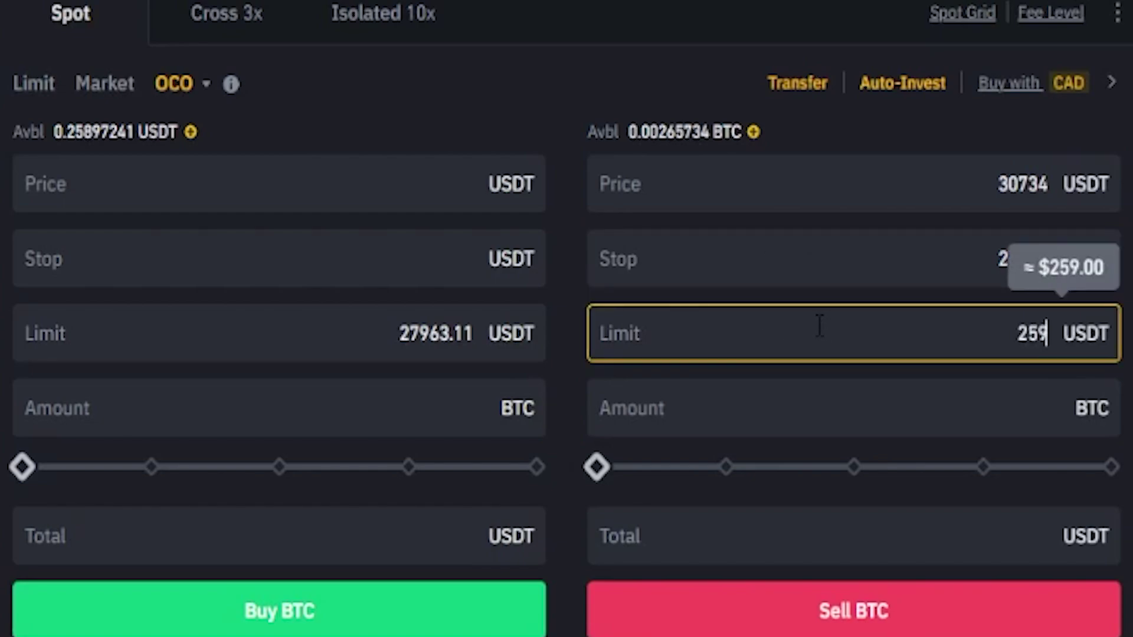
text(75)
click(806, 326)
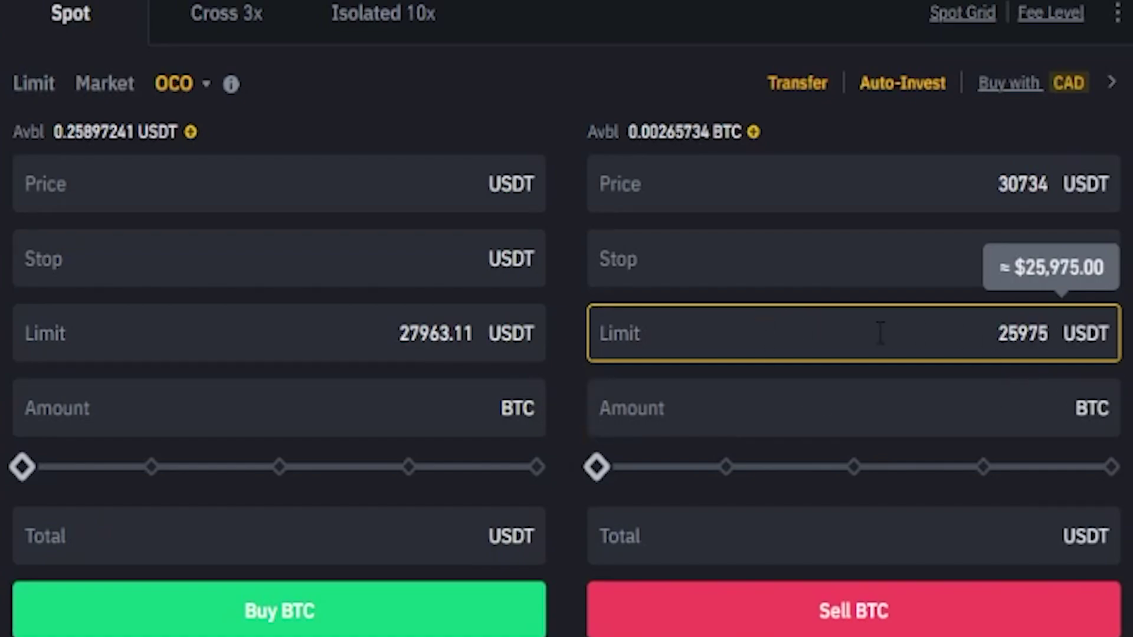
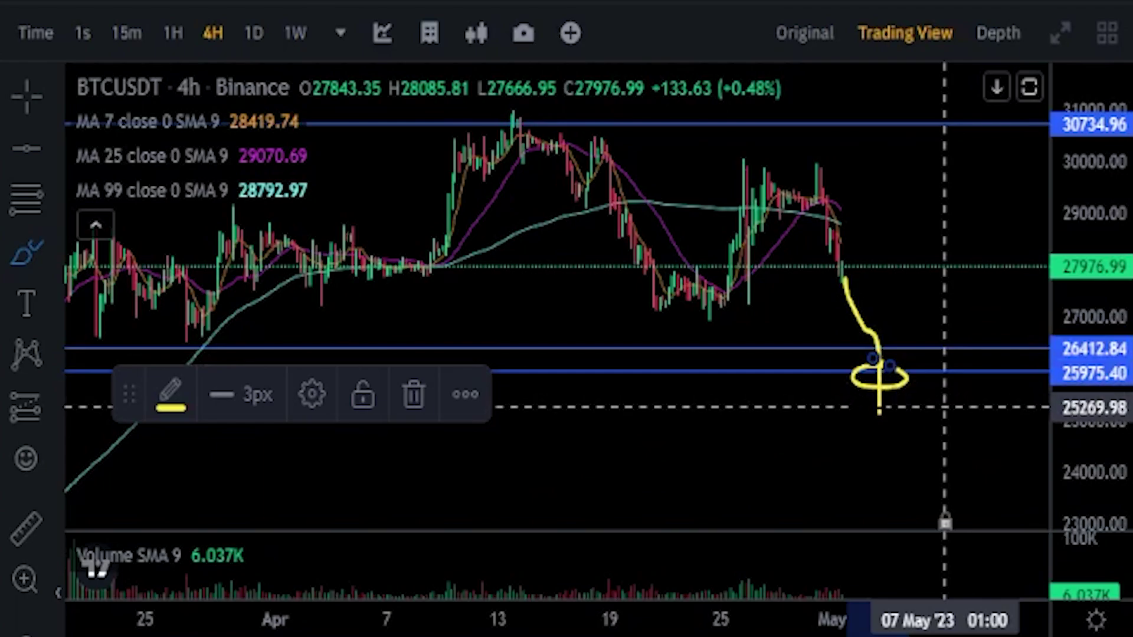
Sketch a bounce from below the limit line with the Brush, undo all the yellow strokes and leave the Brush
mouse_move(879, 411)
mouse_down()
mouse_move(883, 432)
mouse_move(937, 430)
mouse_move(974, 364)
mouse_move(956, 396)
mouse_move(993, 366)
mouse_up()
key(ctrl+z)
key(ctrl+z)
key(ctrl+z)
key(ctrl+z)
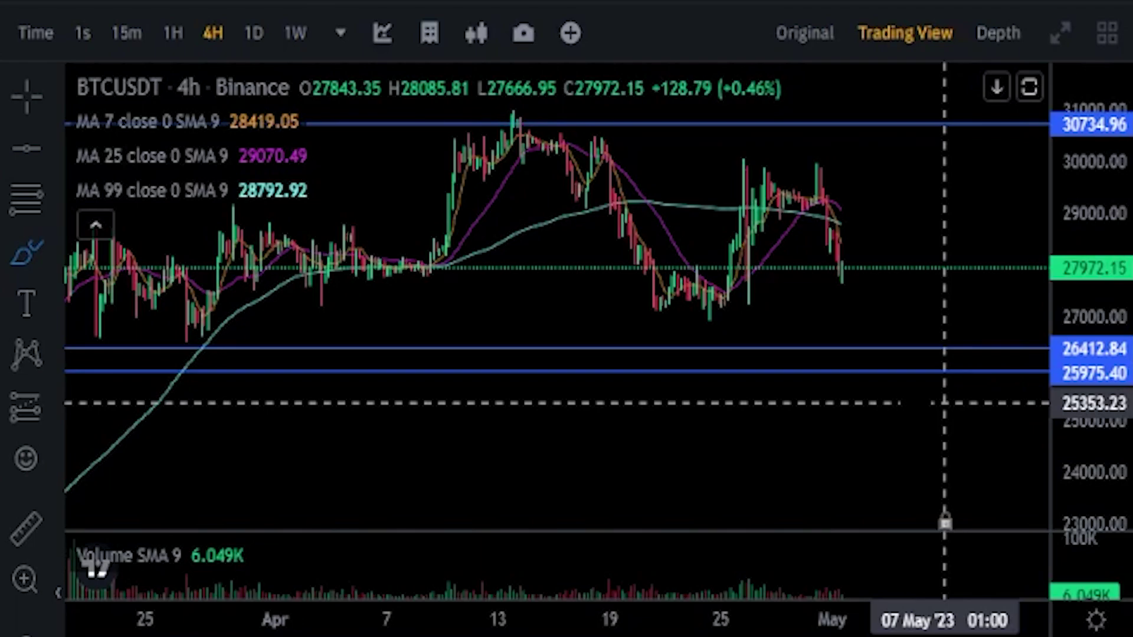
key(Escape)
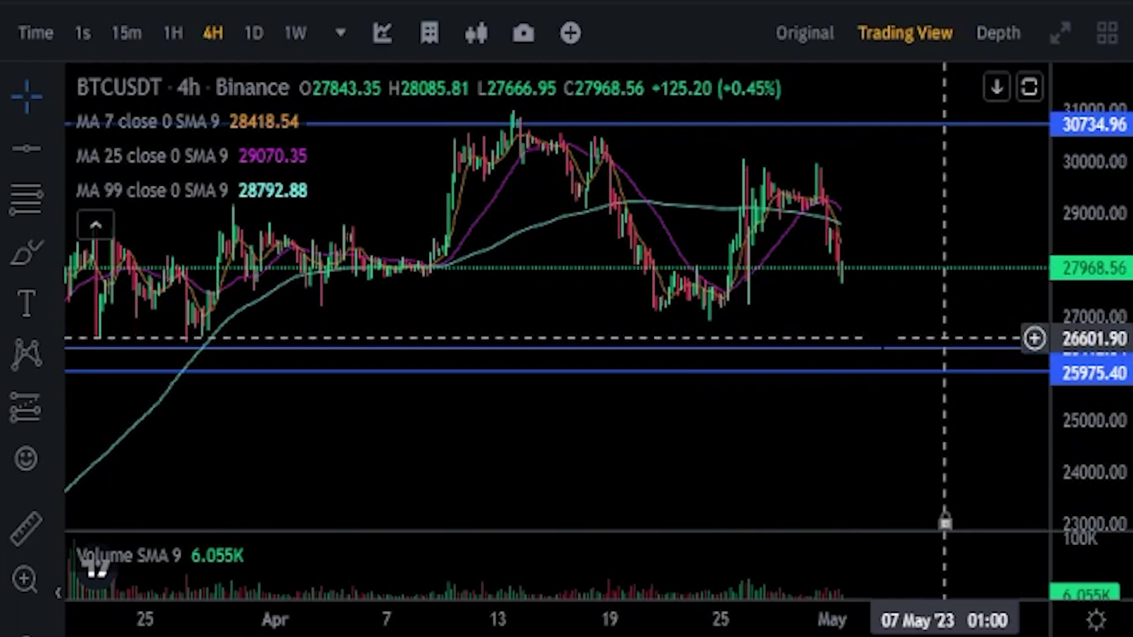
mouse_move(882, 339)
mouse_down()
mouse_move(850, 334)
mouse_move(896, 331)
mouse_up()
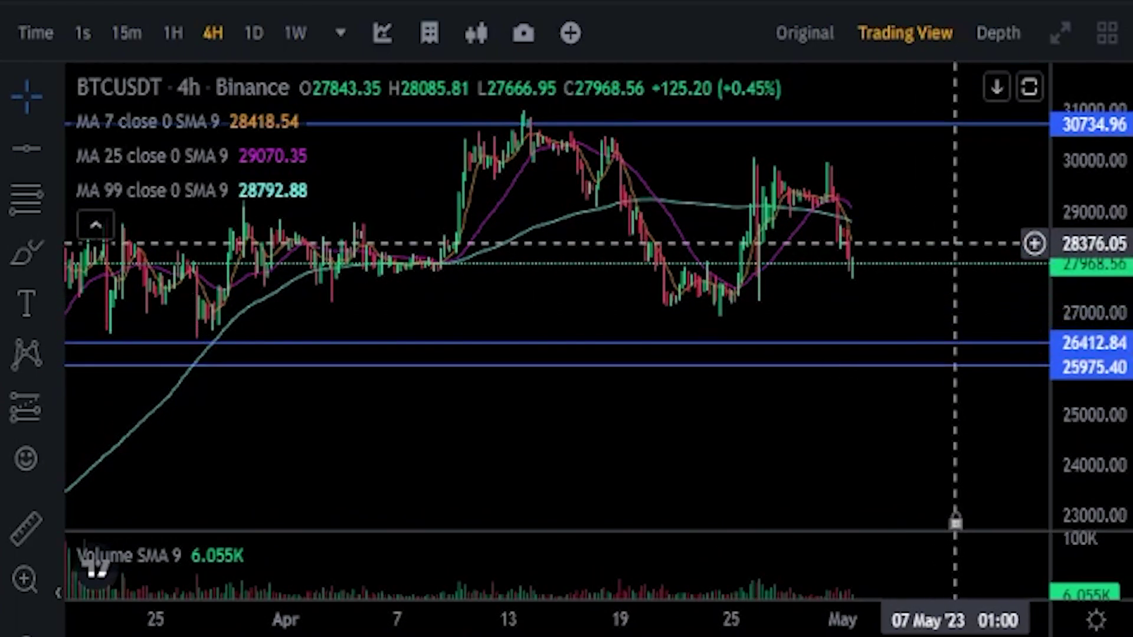
Sketch a price drop from the current candle to the stop line with the Brush, circle the limit line, and undo the strokes
click(24, 249)
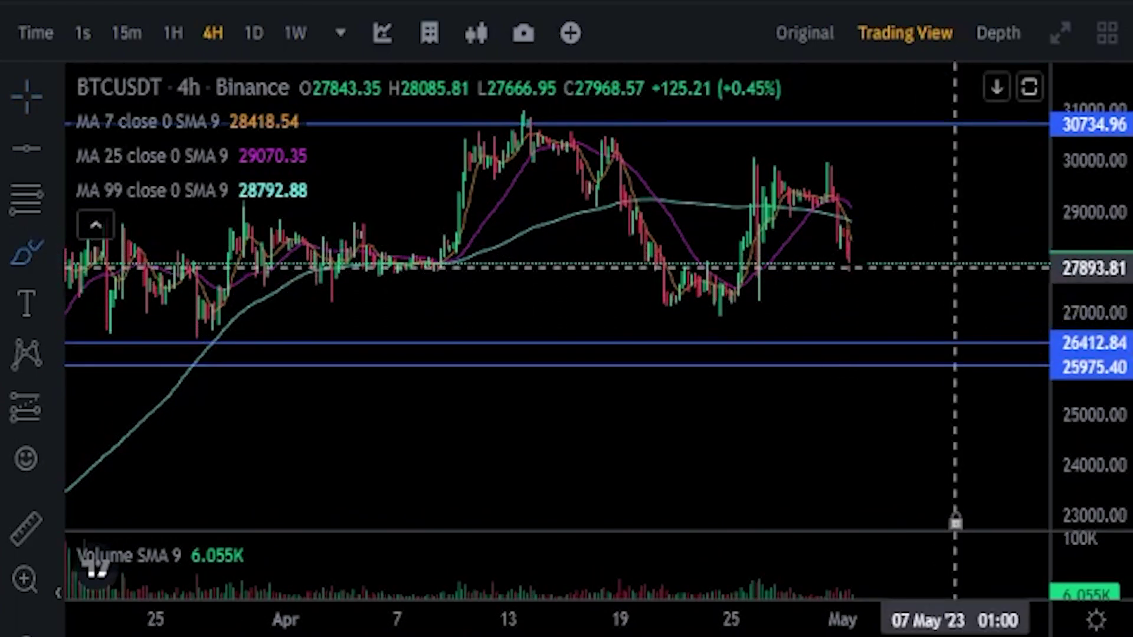
mouse_move(850, 266)
mouse_down()
mouse_move(855, 312)
mouse_move(870, 303)
mouse_move(881, 341)
mouse_move(868, 336)
mouse_move(896, 328)
mouse_move(880, 353)
mouse_move(885, 333)
mouse_up()
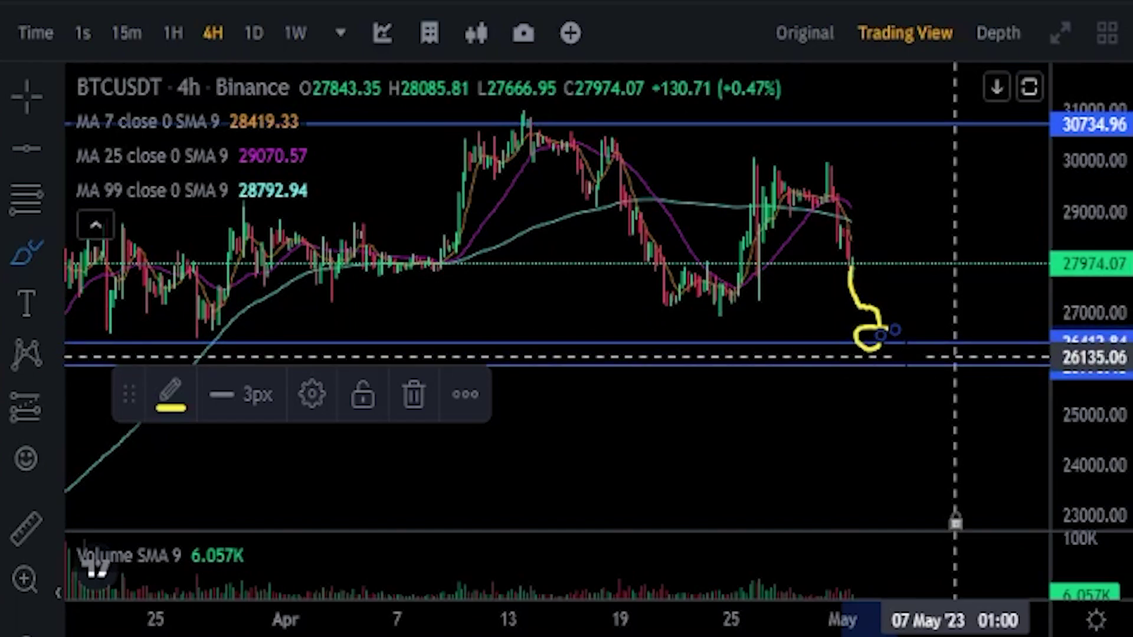
mouse_move(895, 357)
mouse_down()
mouse_move(853, 376)
mouse_move(888, 389)
mouse_move(918, 376)
mouse_up()
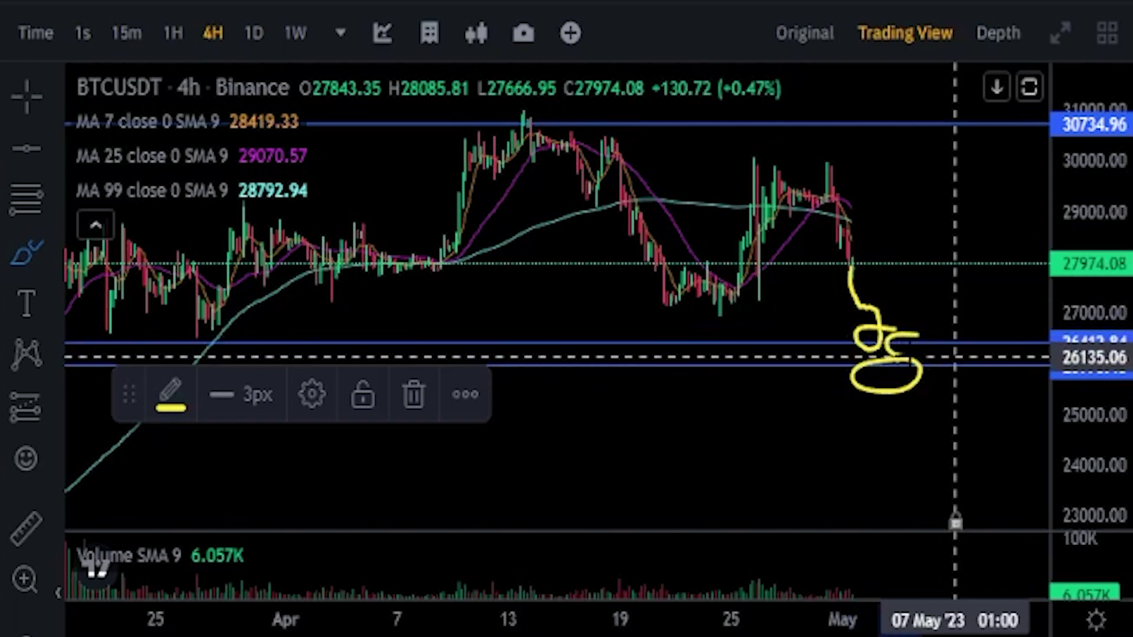
mouse_move(919, 335)
mouse_down()
mouse_move(873, 337)
mouse_move(883, 393)
mouse_move(947, 348)
mouse_move(909, 333)
mouse_up()
key(ctrl+z)
key(ctrl+z)
key(ctrl+z)
key(ctrl+z)
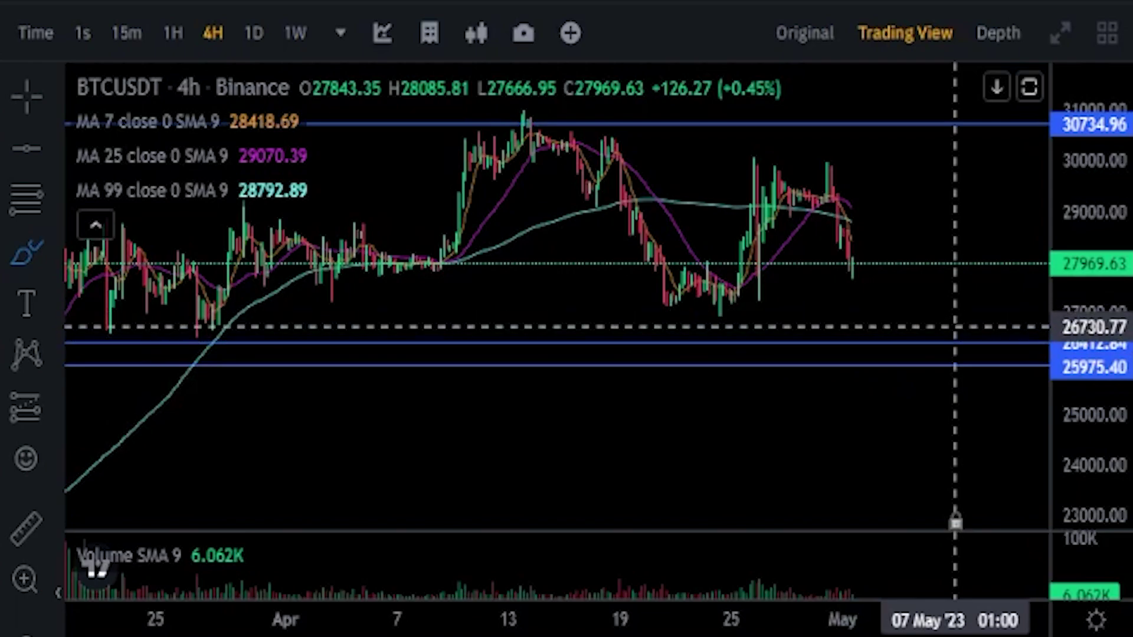
Circle the stop line with the Brush and undo it, then mark the limit line with temporary yellow strokes
mouse_move(882, 325)
mouse_down()
mouse_move(838, 363)
mouse_move(876, 334)
mouse_up()
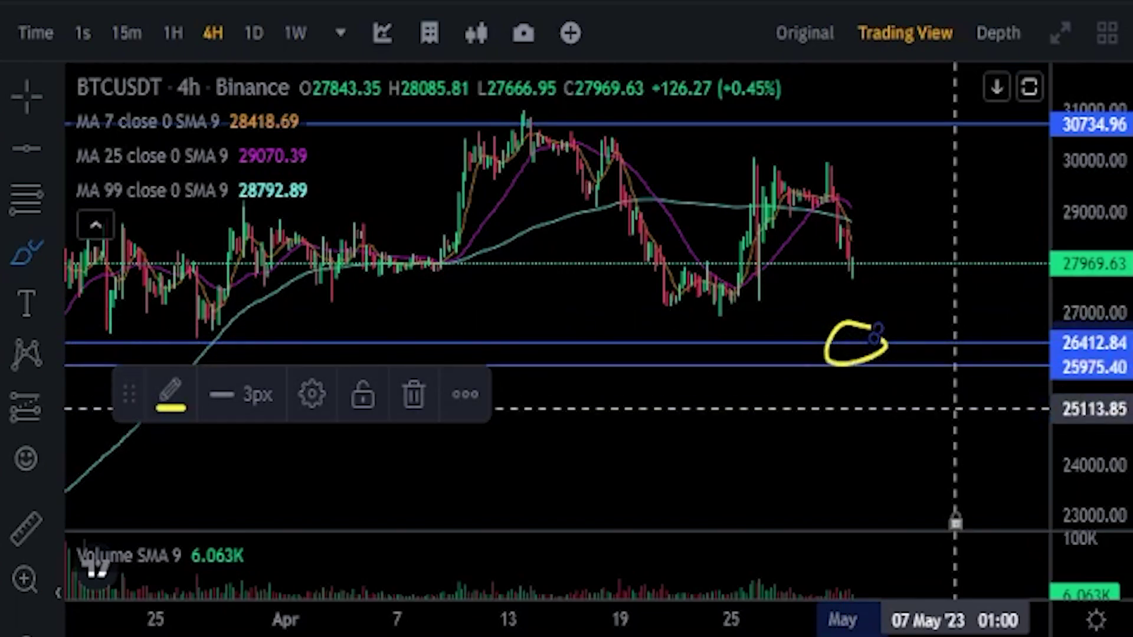
key(ctrl+z)
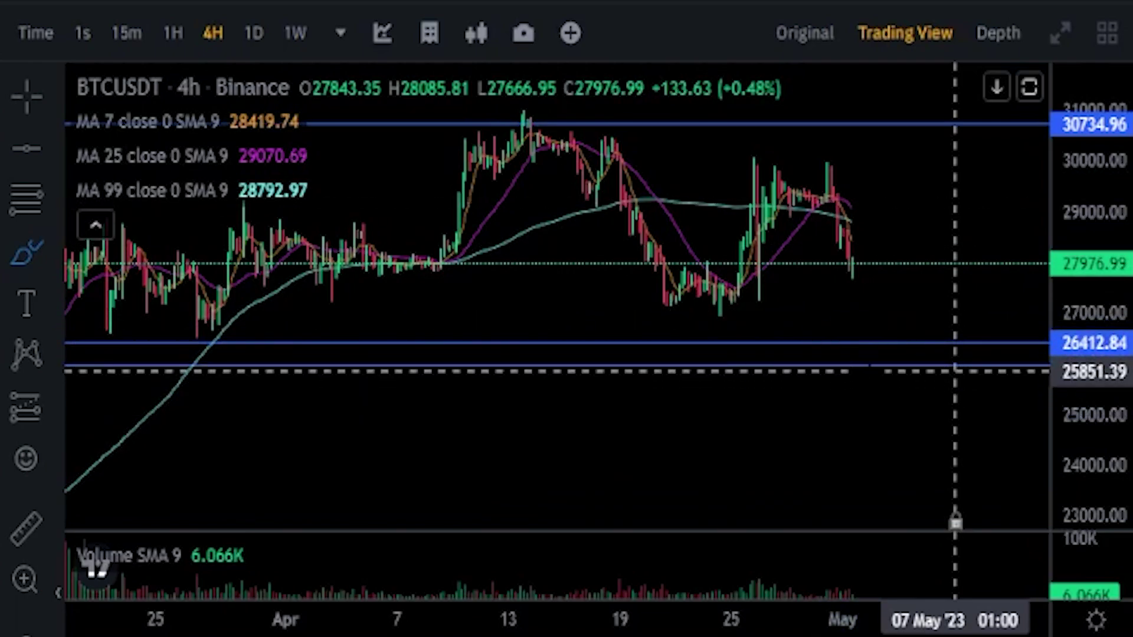
drag(868, 356, 896, 354)
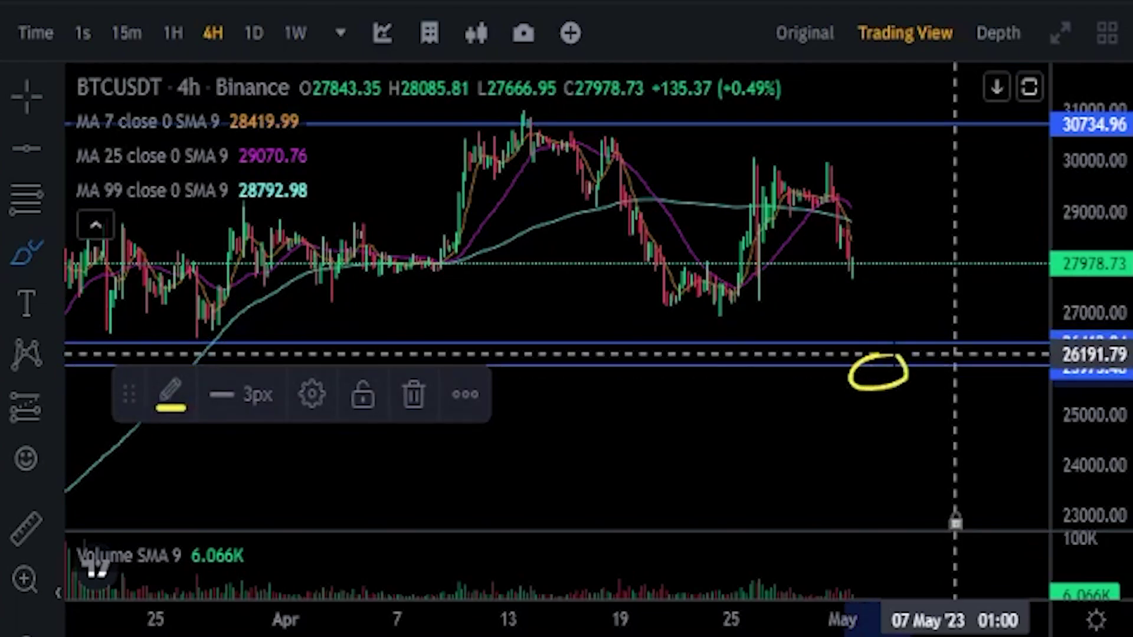
mouse_move(874, 412)
mouse_down()
mouse_move(909, 495)
mouse_move(962, 385)
mouse_up()
drag(966, 357, 975, 359)
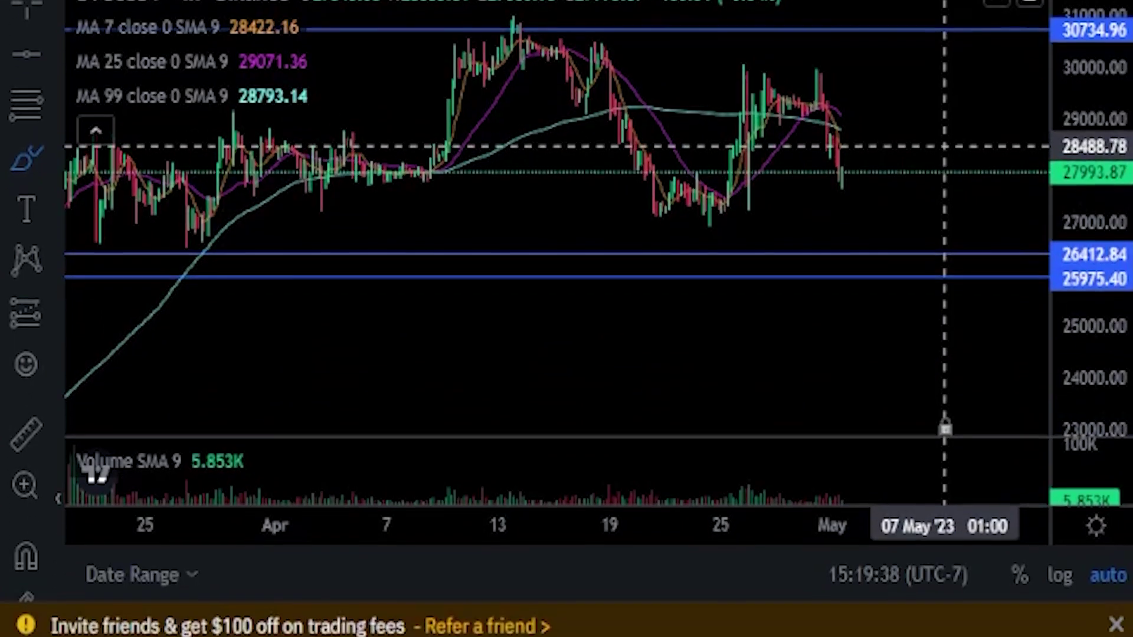
Set the OCO sell amount to the full available balance, 0.00265 BTC, and submit the sell order
scroll(792, 283, down, 8)
scroll(792, 283, down, 5)
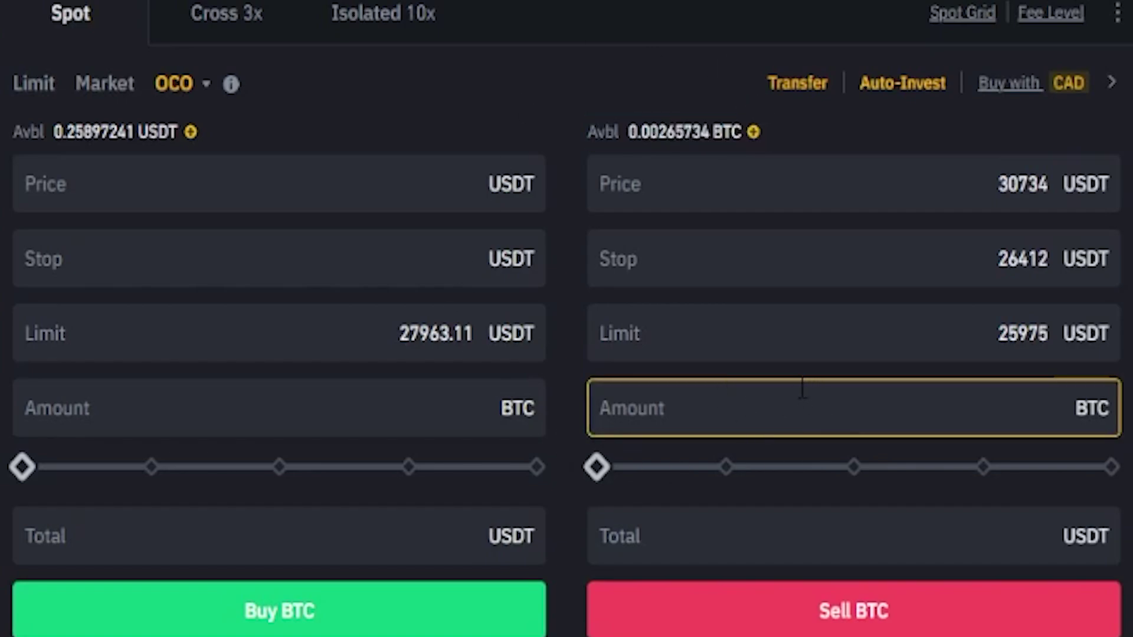
drag(598, 466, 1130, 472)
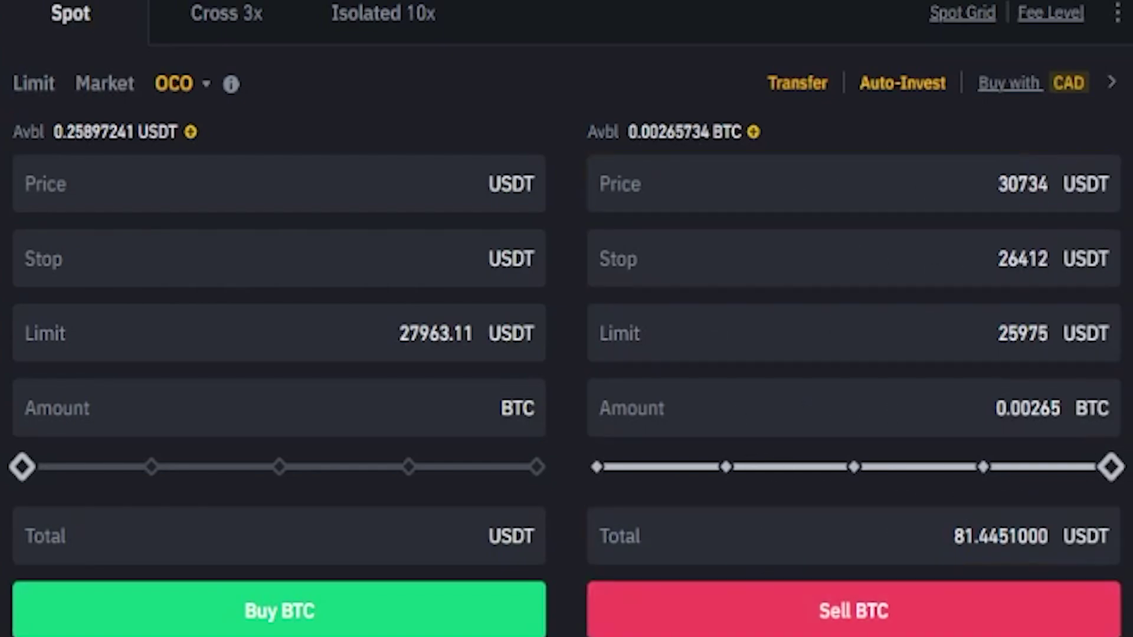
click(862, 612)
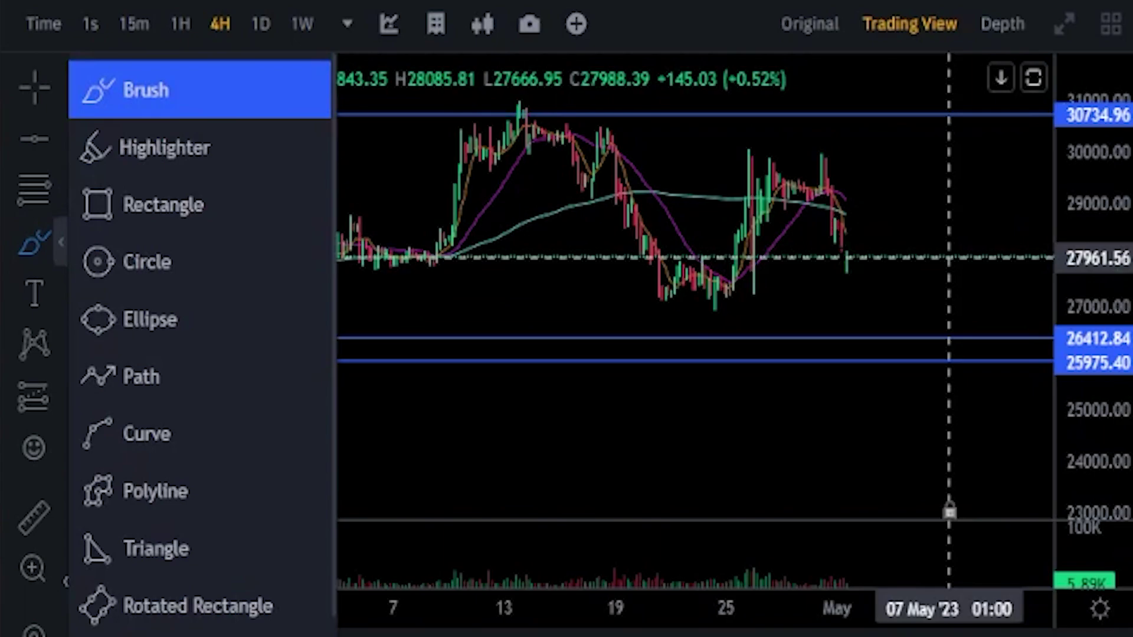
Sketch a rise from the current price to a circle on the 30734 line with the Brush, and undo the strokes
click(159, 90)
mouse_move(845, 256)
mouse_down()
mouse_move(894, 243)
mouse_move(923, 195)
mouse_move(945, 95)
mouse_move(909, 101)
mouse_move(918, 127)
mouse_move(958, 113)
mouse_move(947, 141)
mouse_move(937, 138)
mouse_up()
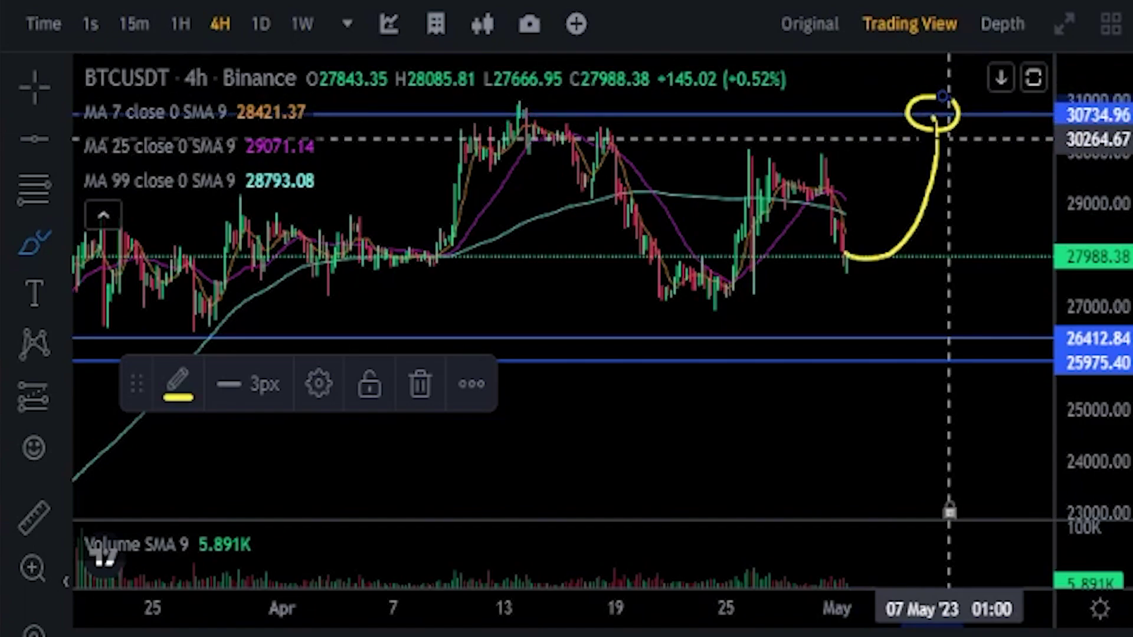
key(ctrl+z)
key(ctrl+z)
Sketch a fall from the current price to the stop line with the Brush, circle the stop and limit lines, and undo the strokes
mouse_move(847, 254)
mouse_down()
mouse_move(903, 266)
mouse_move(919, 330)
mouse_move(888, 341)
mouse_move(937, 345)
mouse_move(930, 330)
mouse_move(949, 374)
mouse_move(949, 351)
mouse_move(944, 373)
mouse_up()
mouse_move(949, 328)
mouse_down()
mouse_move(949, 344)
mouse_move(949, 333)
mouse_up()
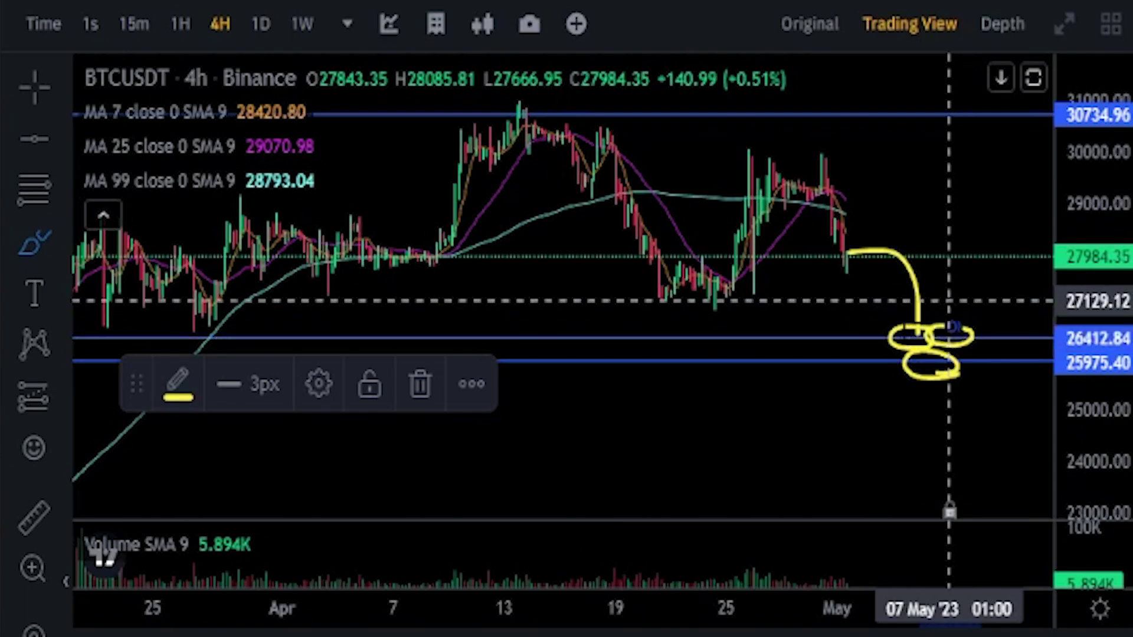
key(ctrl+z)
key(ctrl+z)
key(ctrl+z)
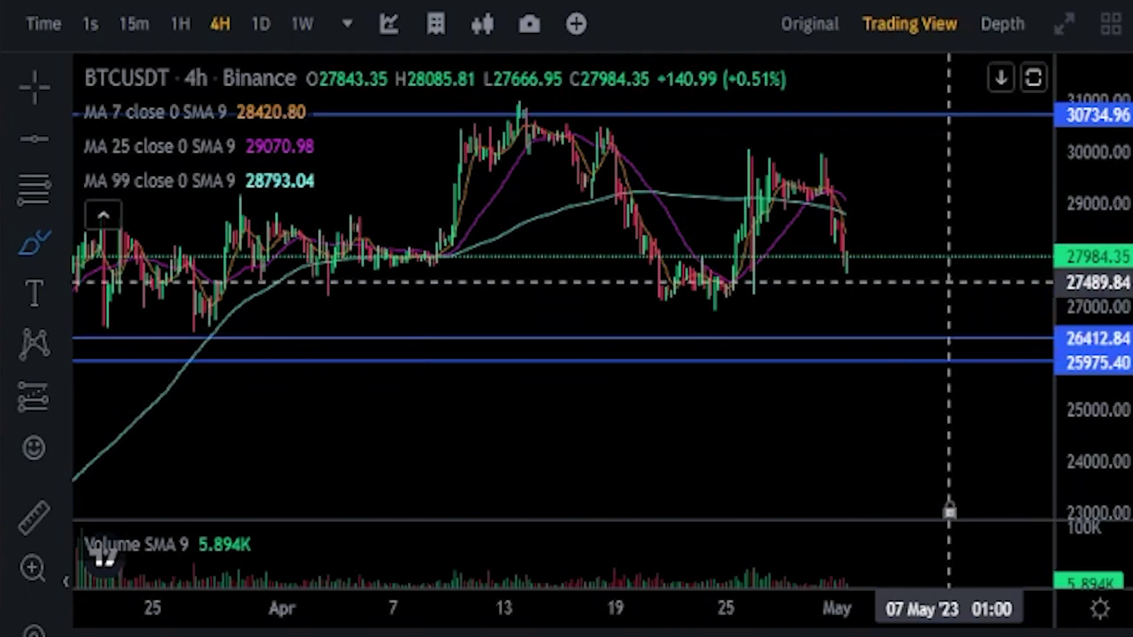
Circle the upper price line and the pair of stop and limit lines with the Brush, and undo both circles
mouse_move(949, 96)
mouse_down()
mouse_move(839, 121)
mouse_move(948, 131)
mouse_move(938, 98)
mouse_move(872, 103)
mouse_move(925, 130)
mouse_move(912, 102)
mouse_up()
key(ctrl+z)
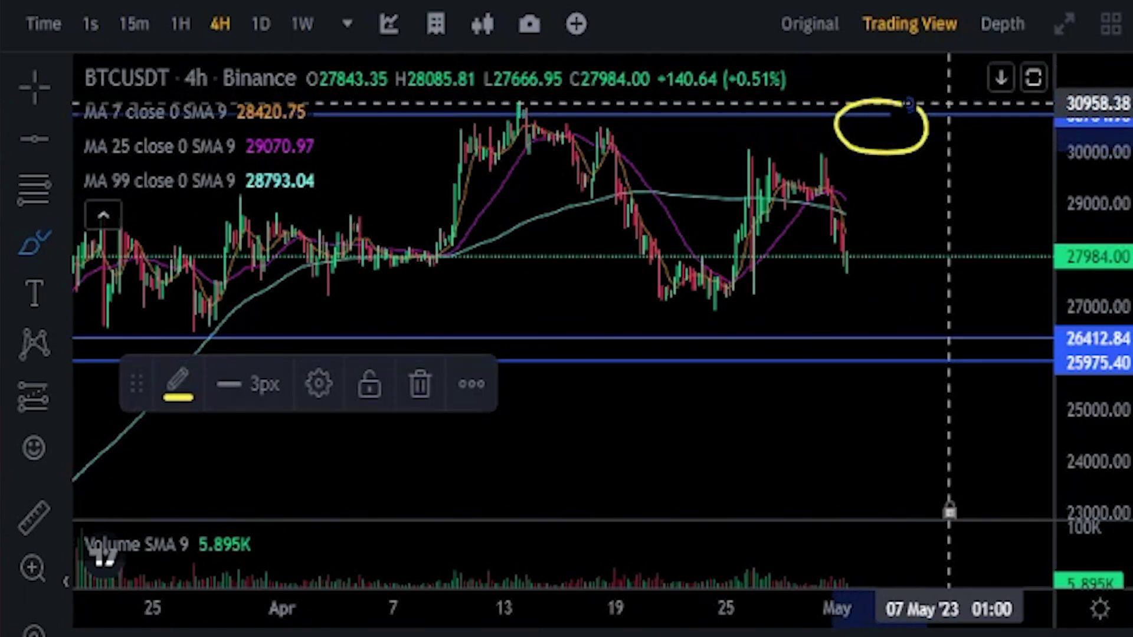
mouse_move(921, 325)
mouse_down()
mouse_move(847, 346)
mouse_move(908, 383)
mouse_move(918, 324)
mouse_up()
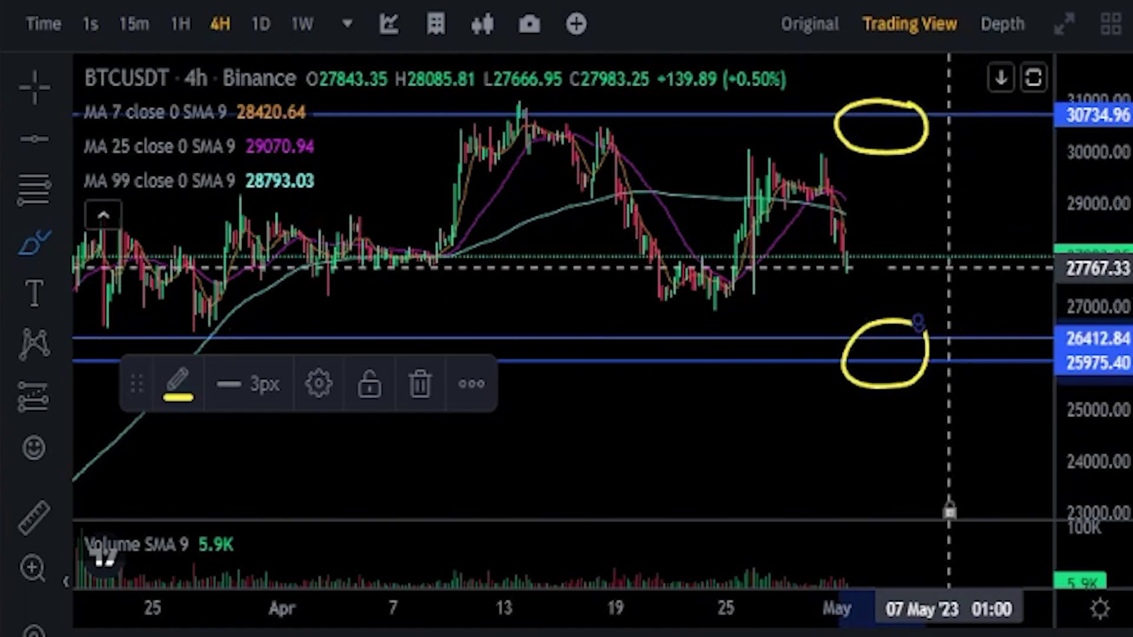
key(ctrl+z)
key(ctrl+z)
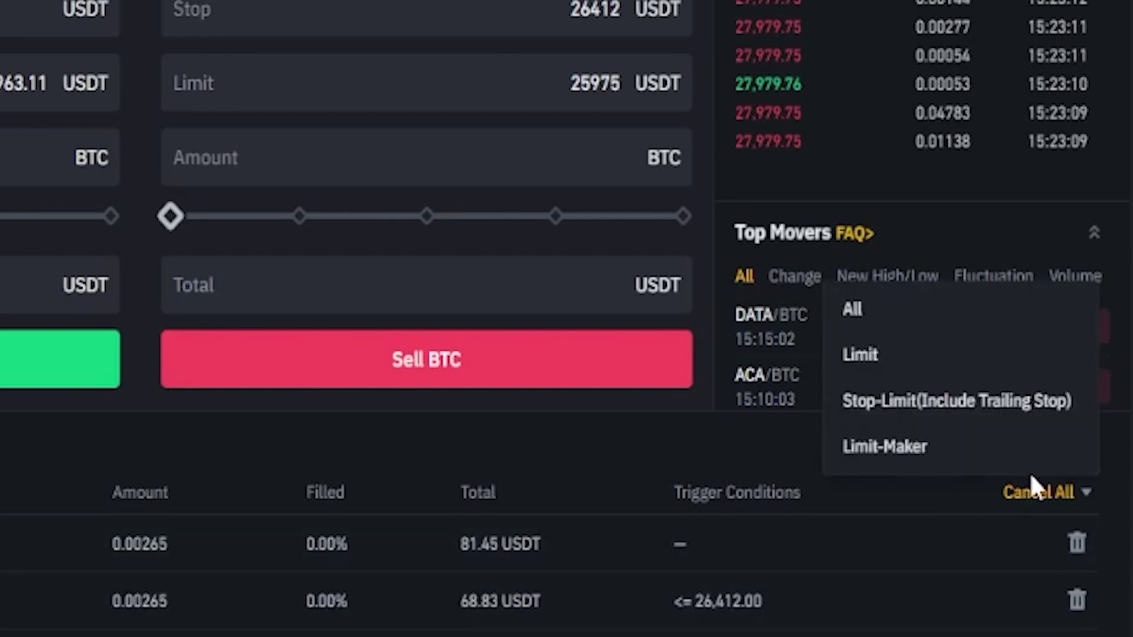
Cancel all open orders of the OCO sell and confirm the cancellation
click(1052, 494)
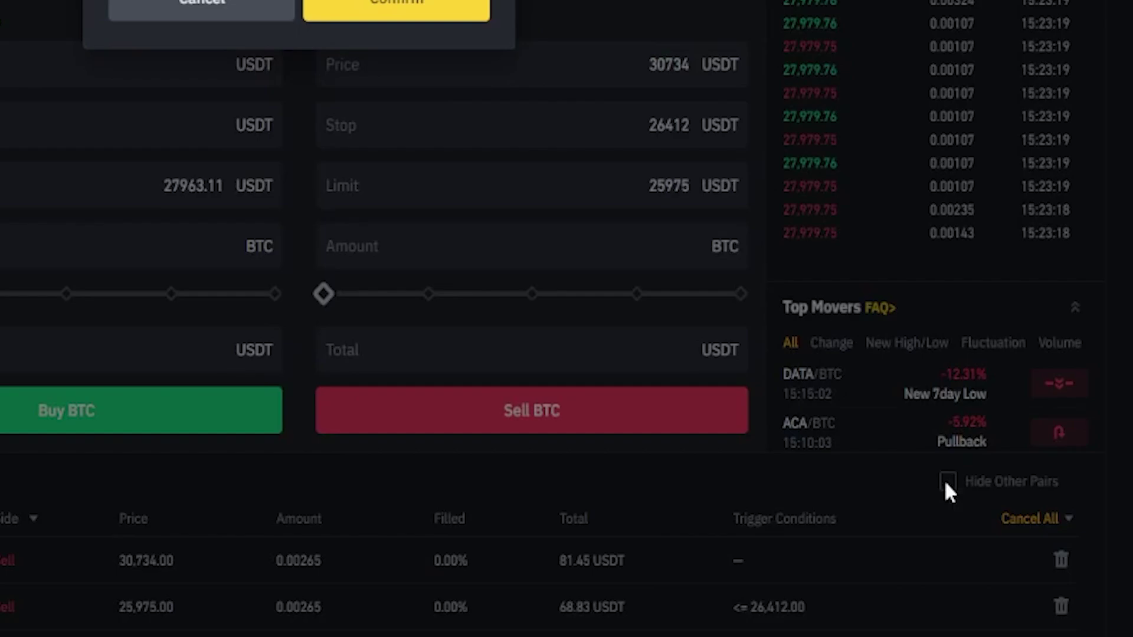
click(537, 147)
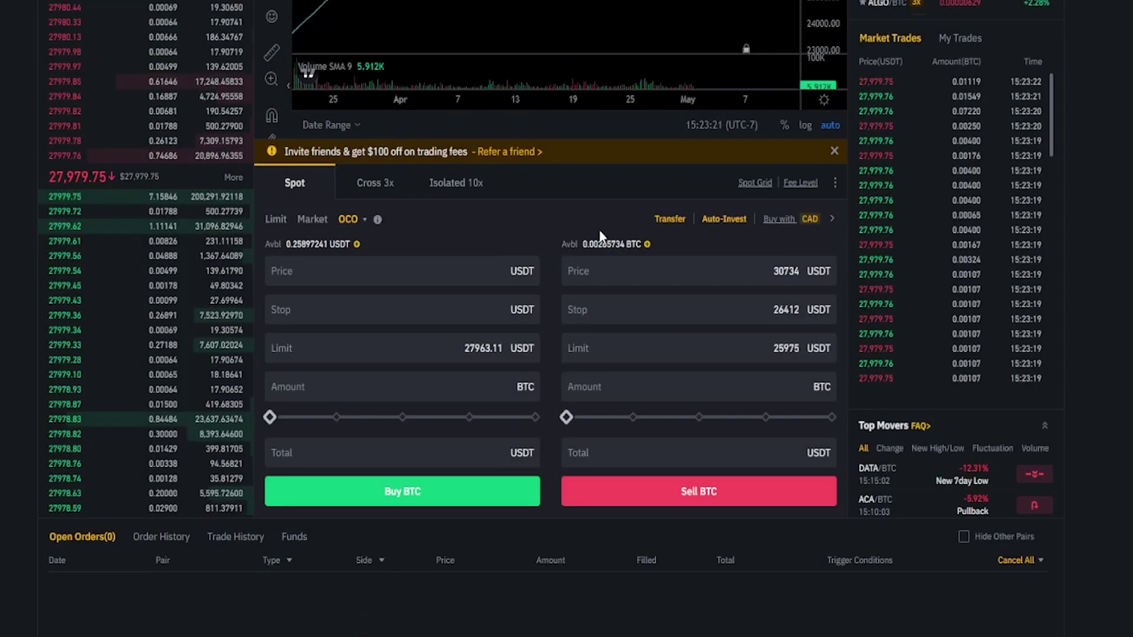